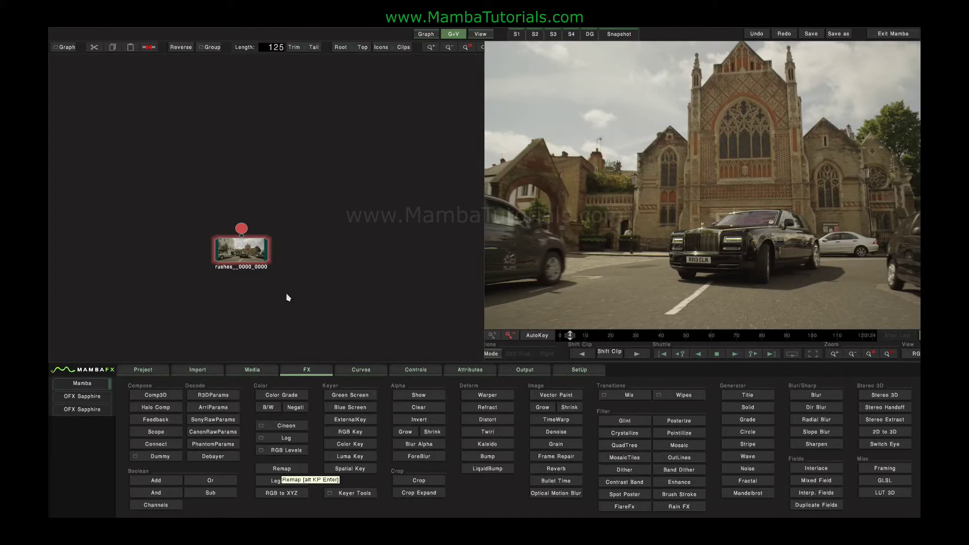
- Try a Kaleido effect on the street clip (Size 60, Angle 108), then delete it
click(254, 244)
click(477, 447)
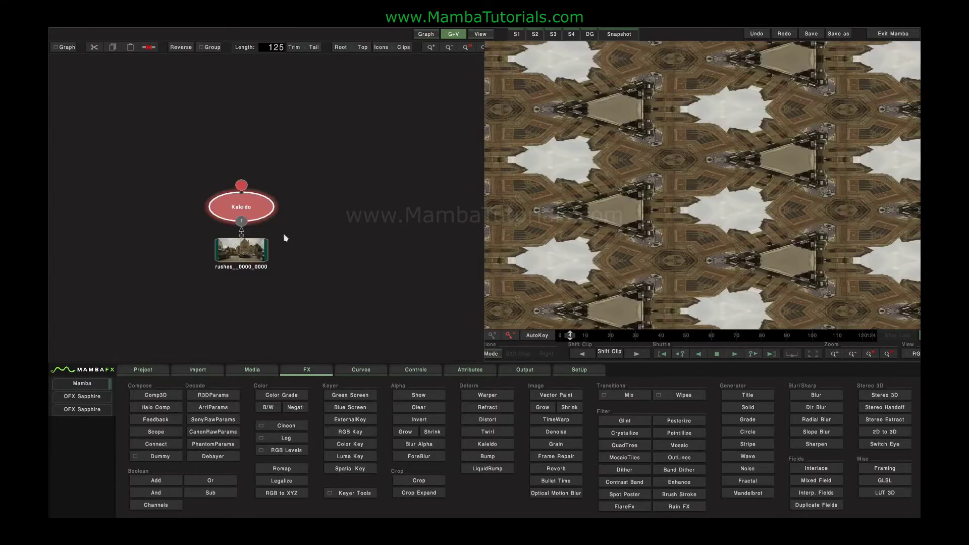
double_click(258, 210)
drag(276, 417, 524, 414)
drag(229, 410, 755, 370)
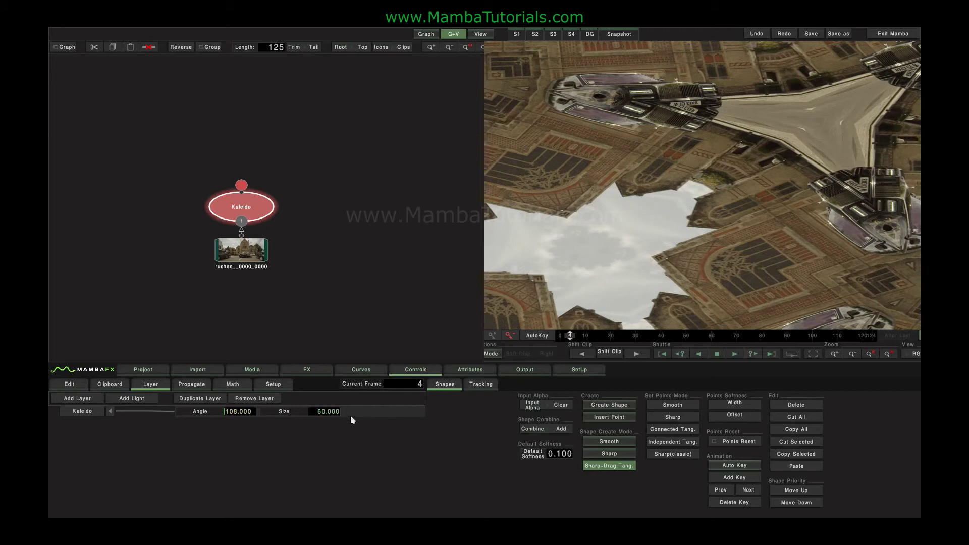
click(239, 196)
key(Delete)
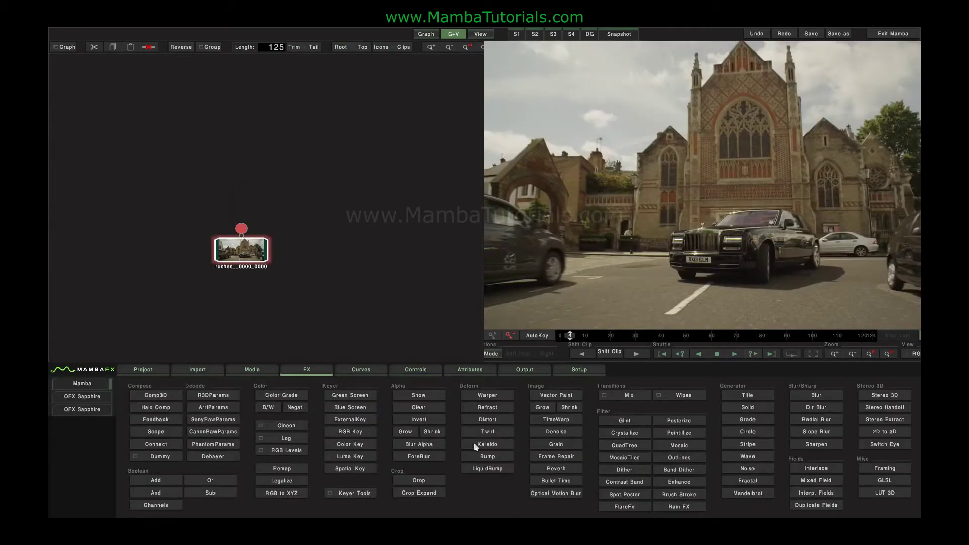
- Add Remap on the clip and feed it coloured Noise (RadY 0.600, RadX 1.500) as input 2
click(286, 471)
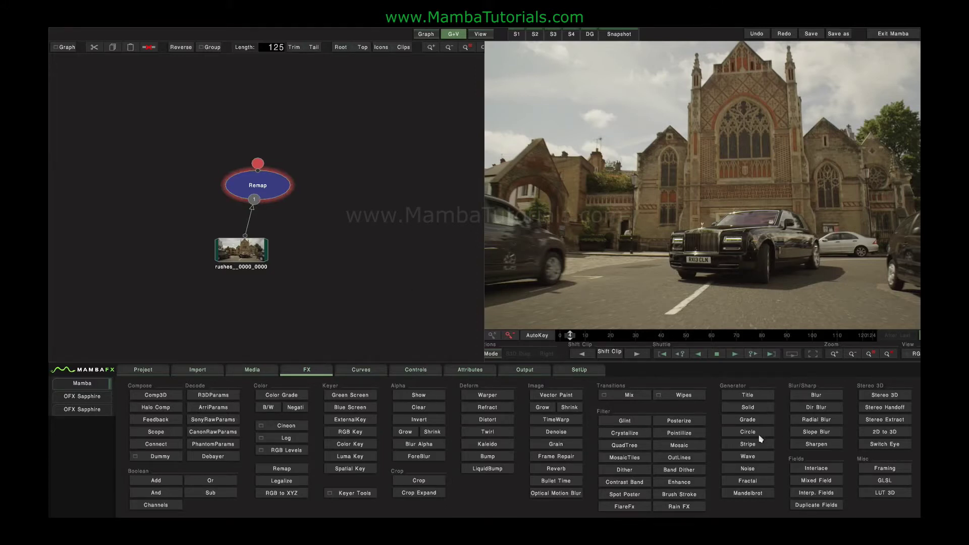
click(748, 470)
click(346, 263)
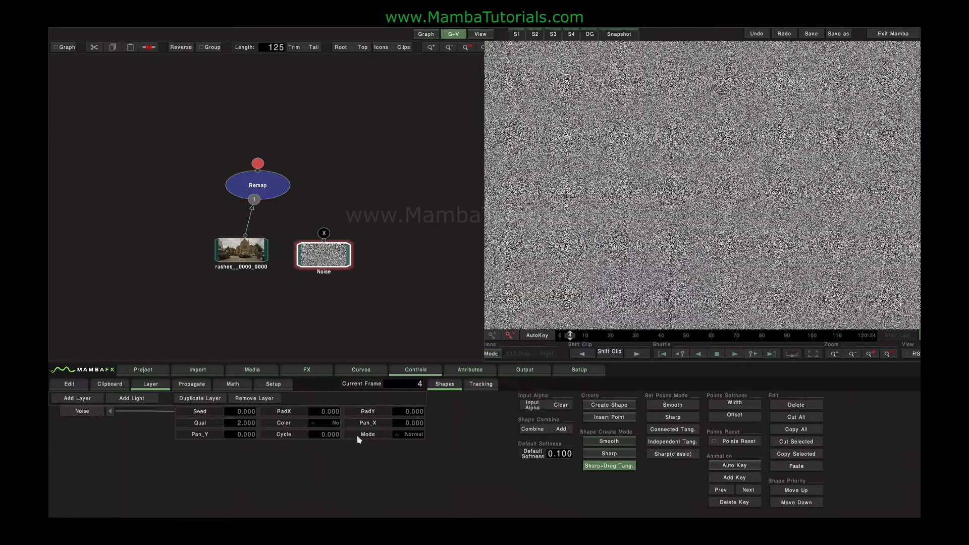
click(323, 412)
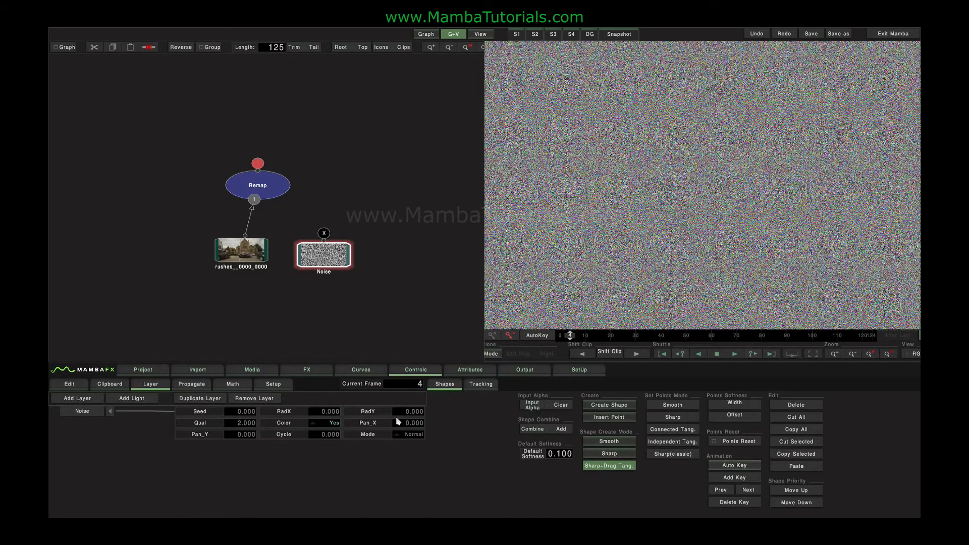
drag(430, 414, 465, 411)
drag(328, 409, 403, 410)
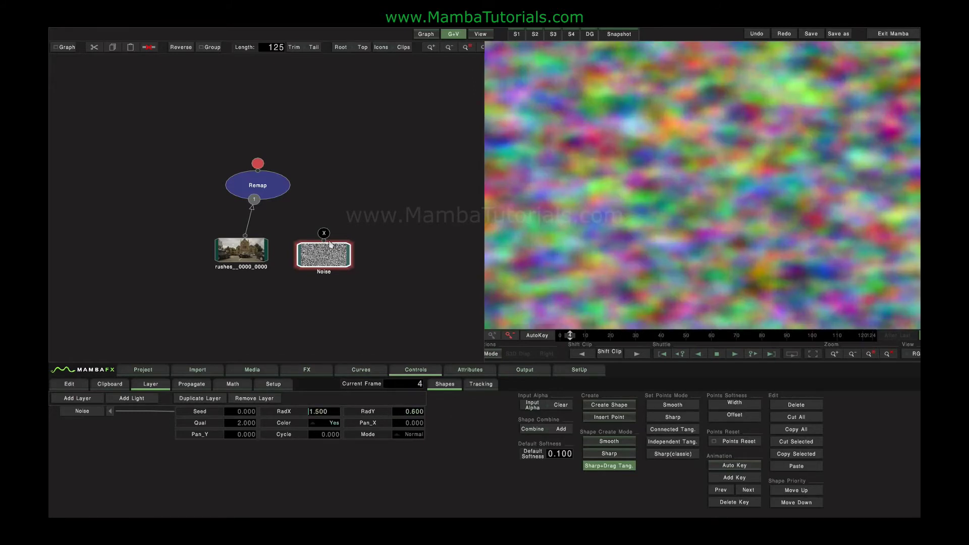
drag(326, 235, 256, 183)
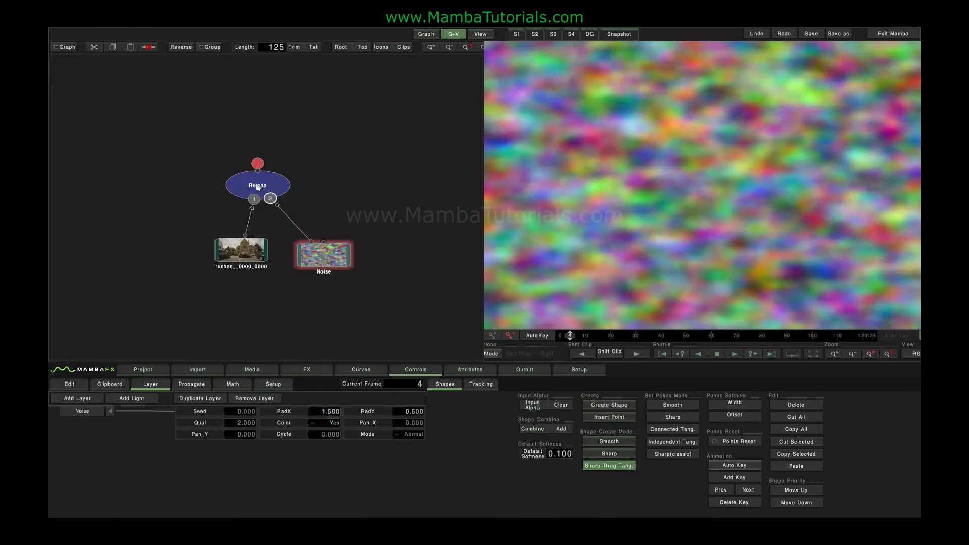
- Scrub the Remap result across frames, compare it with the raw Noise output, then view Remap again
click(258, 185)
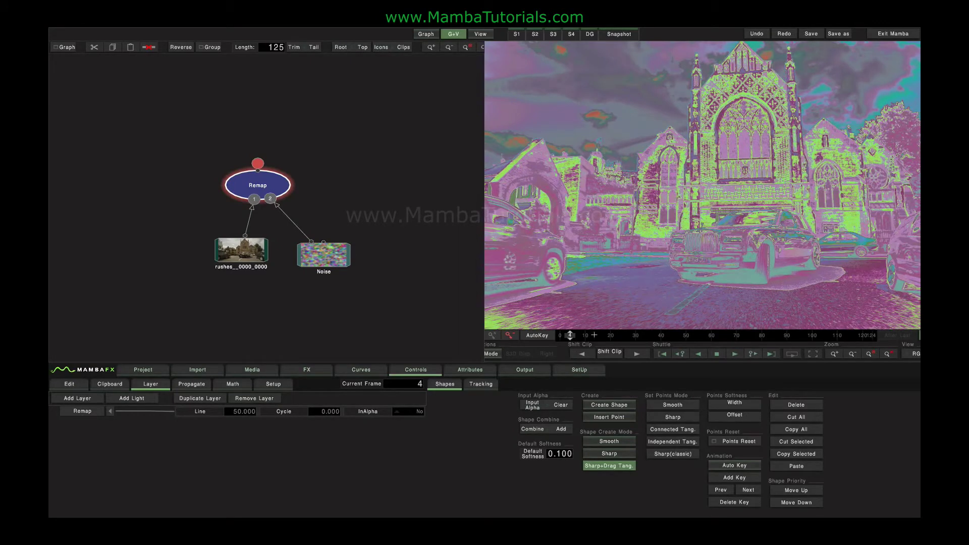
drag(572, 336, 595, 336)
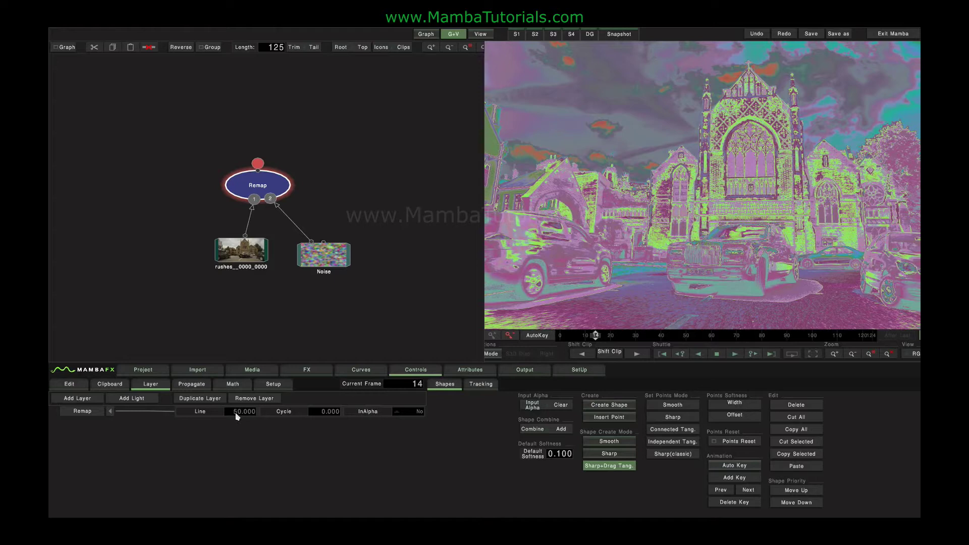
click(315, 263)
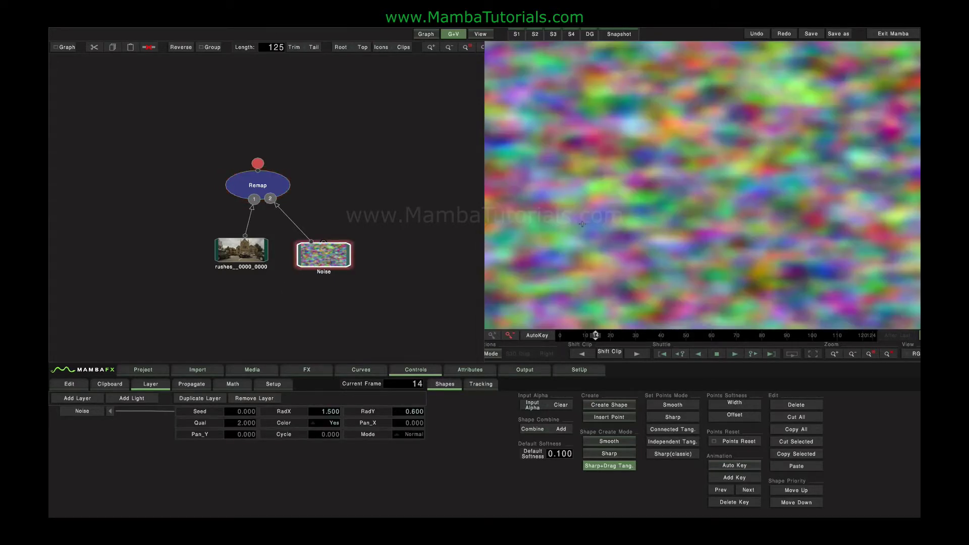
scroll(582, 224, down, 3)
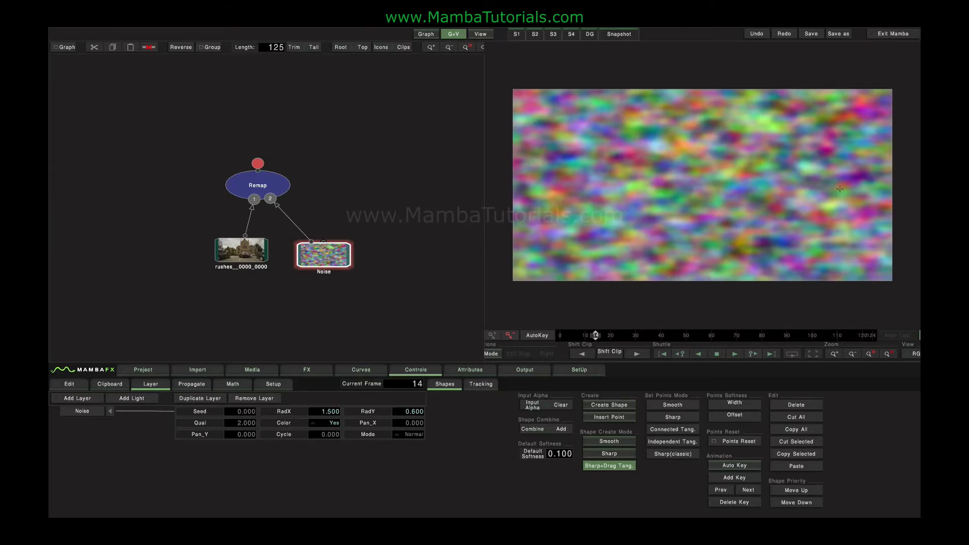
click(276, 189)
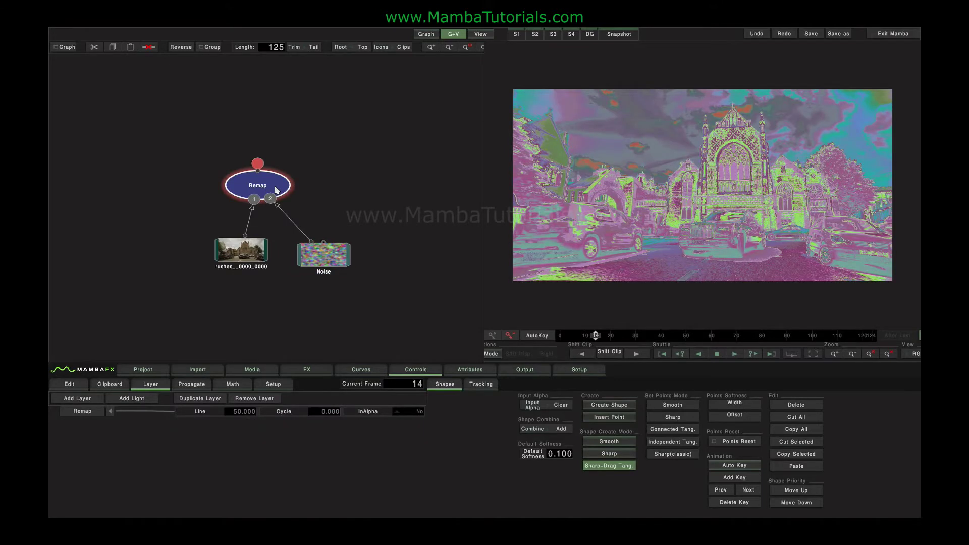
- Replace the Noise with a vertical-stripes wipe at Grade 50, wired into Remap's second input
click(327, 255)
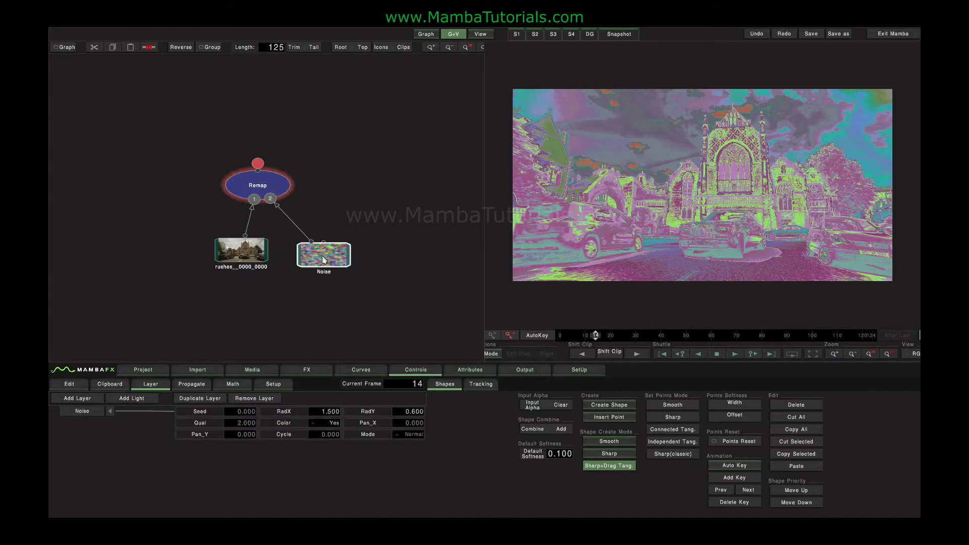
key(Delete)
click(314, 370)
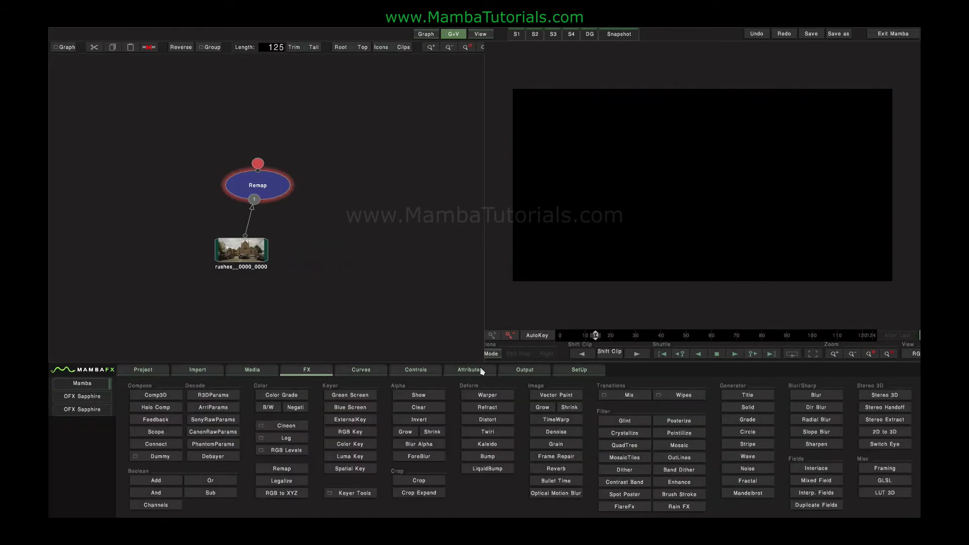
click(692, 396)
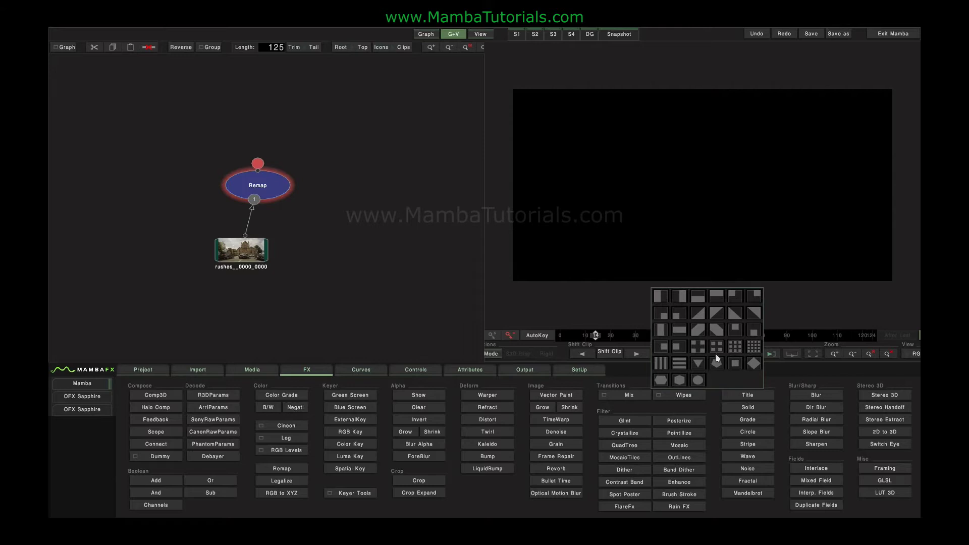
click(661, 365)
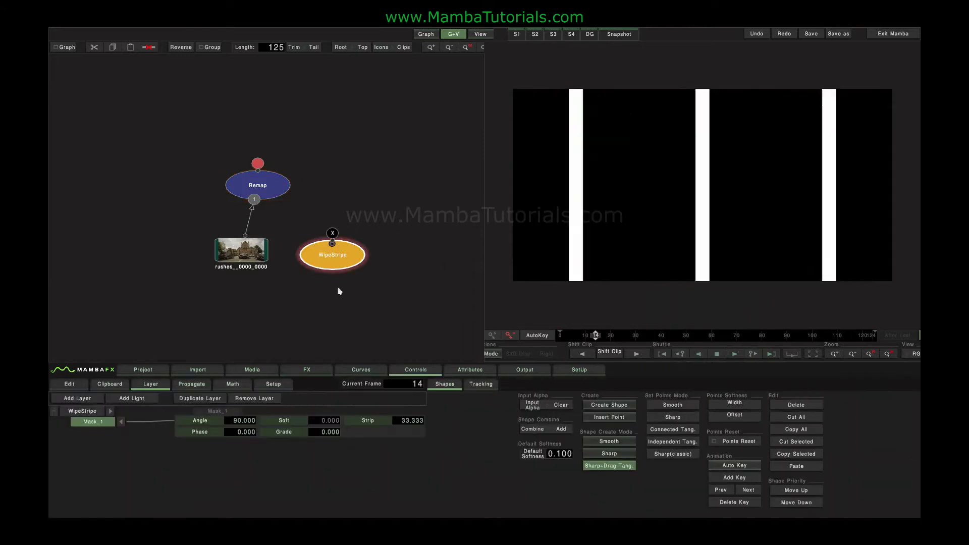
double_click(285, 430)
drag(389, 425, 287, 428)
drag(332, 241, 249, 185)
double_click(248, 182)
- Tune the WipeStripe Strip width to 9.933, previewing around frame 96
click(321, 256)
drag(369, 421, 76, 423)
drag(595, 335, 803, 336)
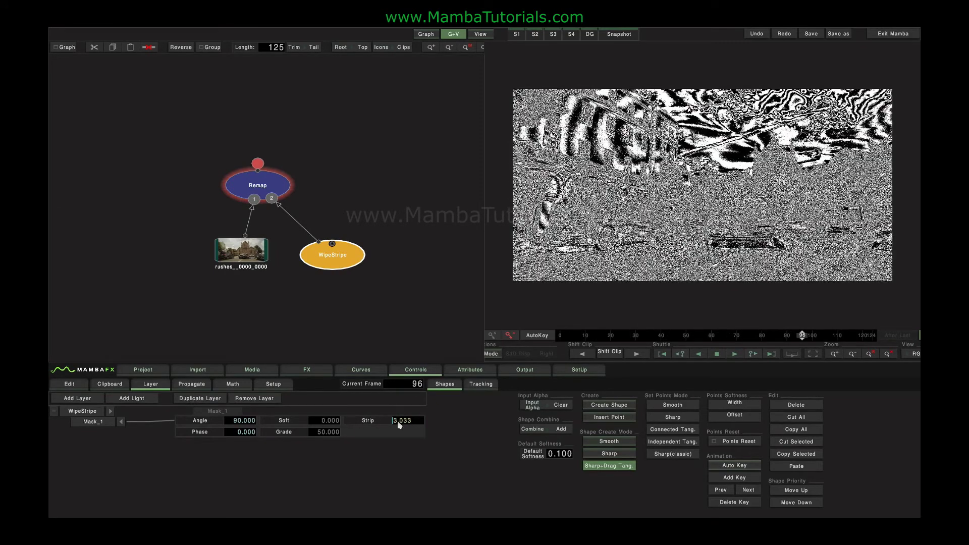
drag(403, 423, 528, 424)
drag(629, 420, 650, 419)
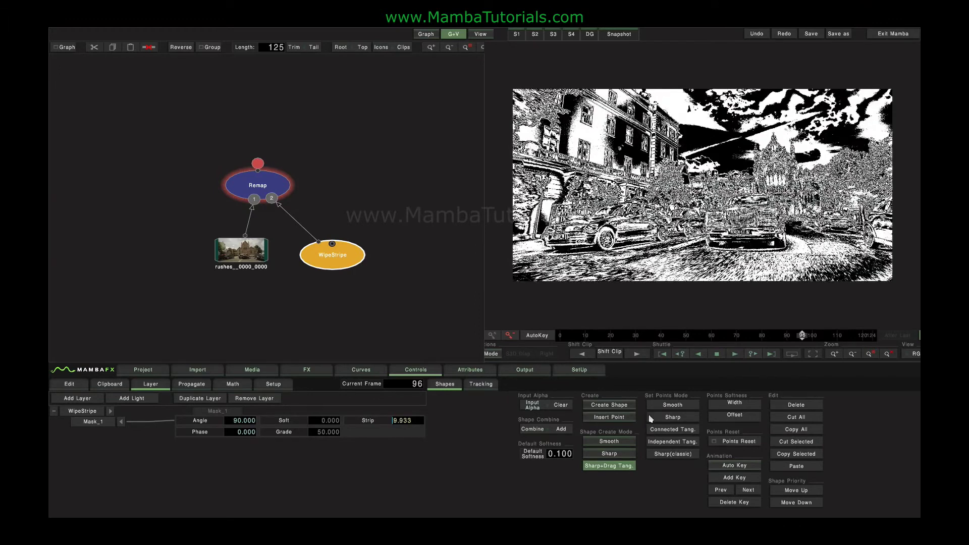
mouse_move(802, 336)
mouse_down()
mouse_move(585, 336)
mouse_move(839, 337)
mouse_move(761, 336)
mouse_up()
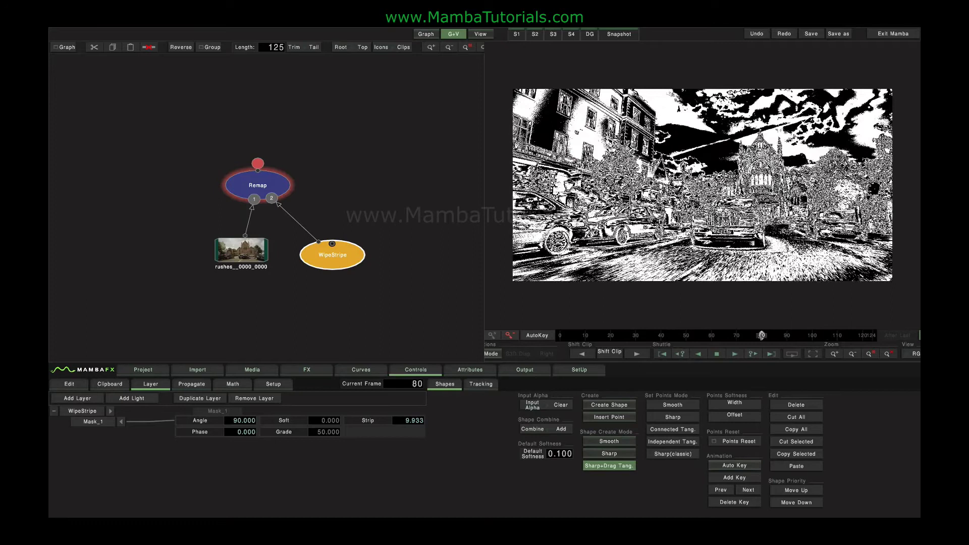
- Select the Remap node and delete it
click(260, 182)
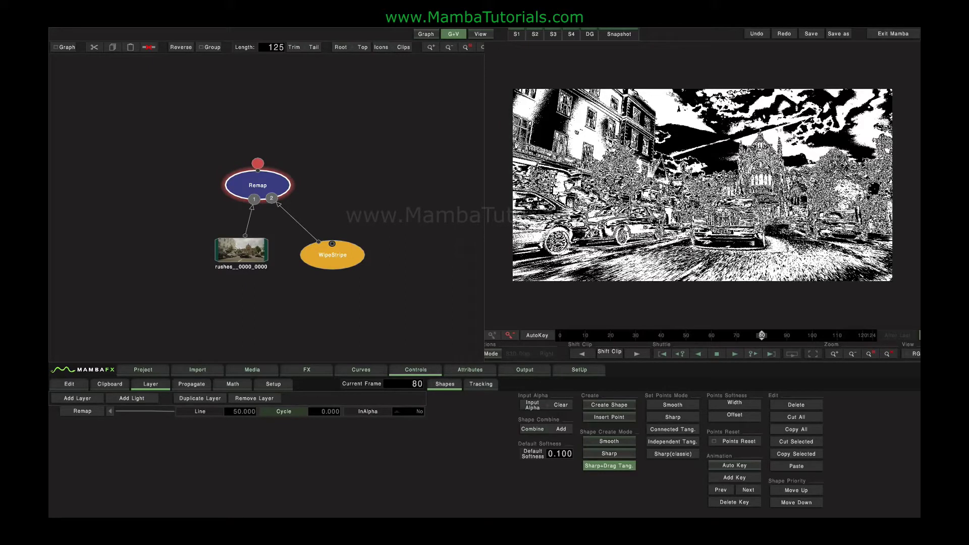
key(Delete)
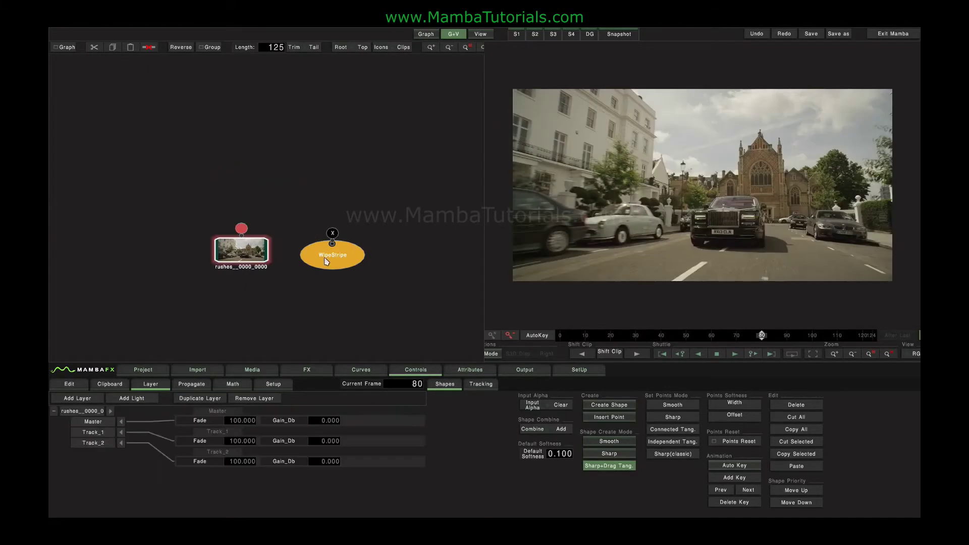
- Swap the stripe wipe for a box wipe pattern, setting Mask_1 and Mask_2 Grade to 50
click(307, 370)
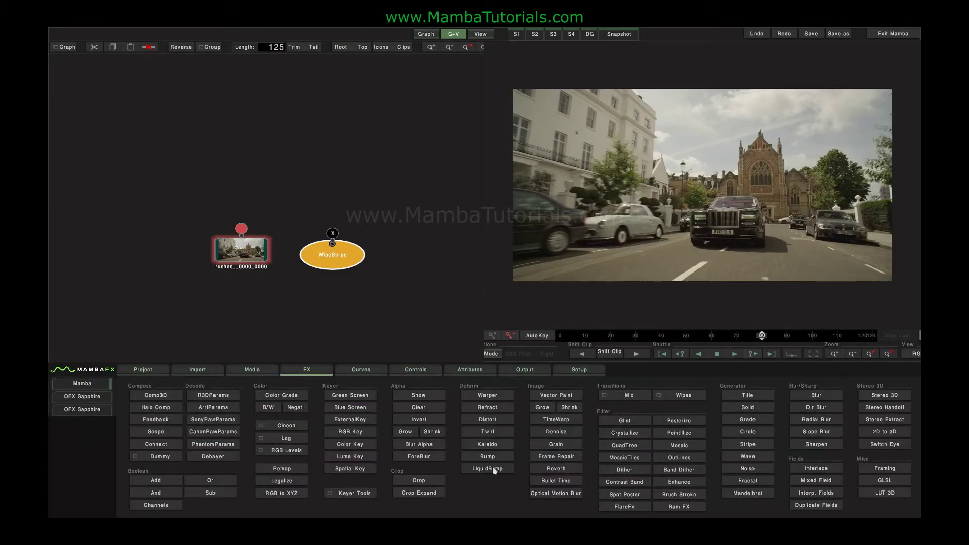
key(Delete)
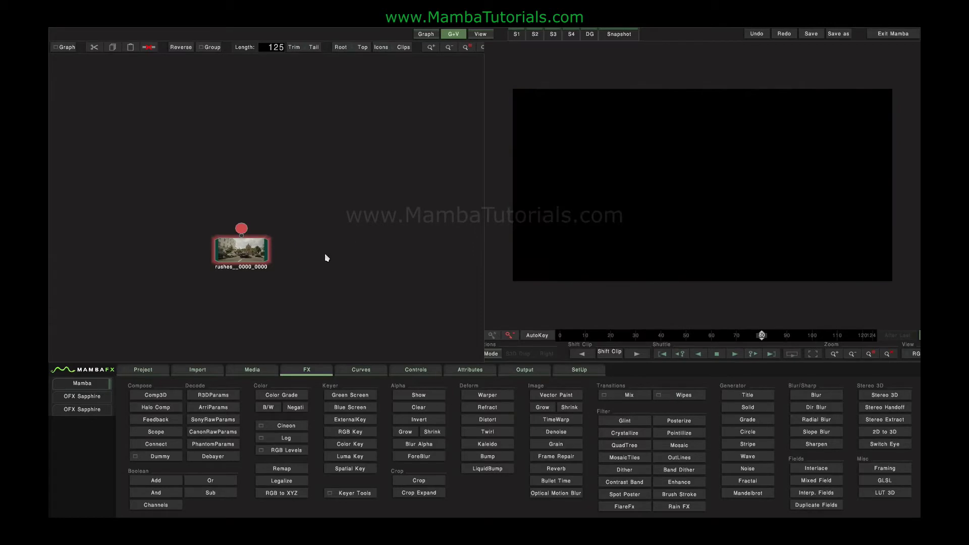
click(679, 396)
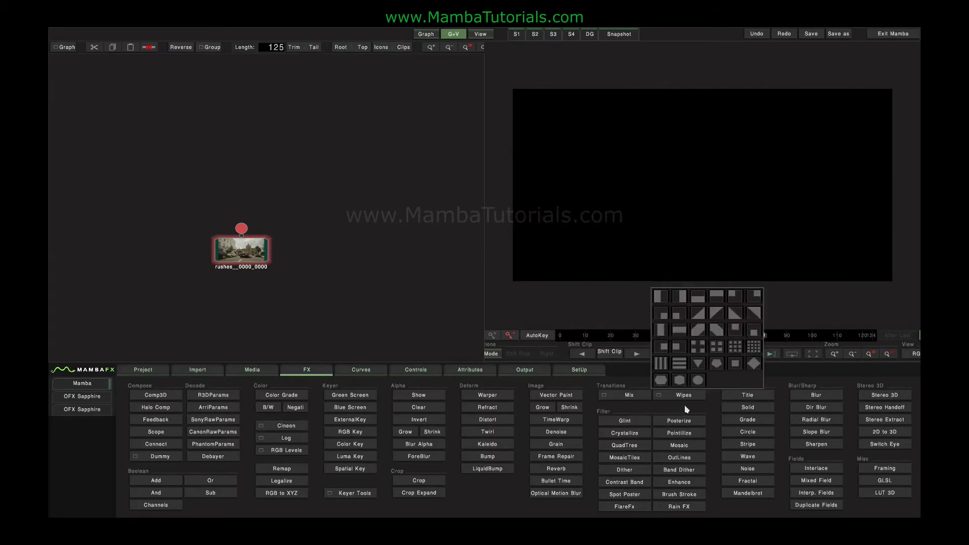
click(716, 365)
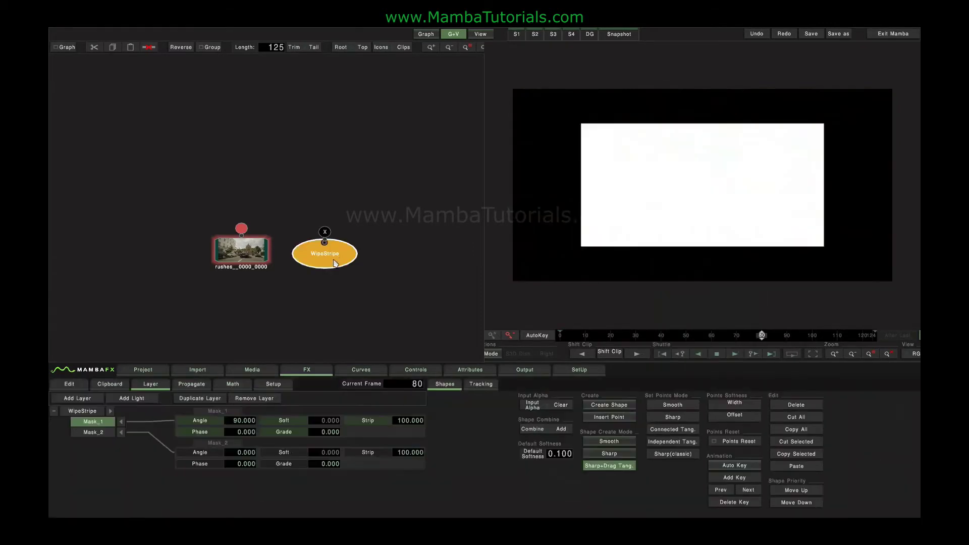
click(290, 434)
click(285, 465)
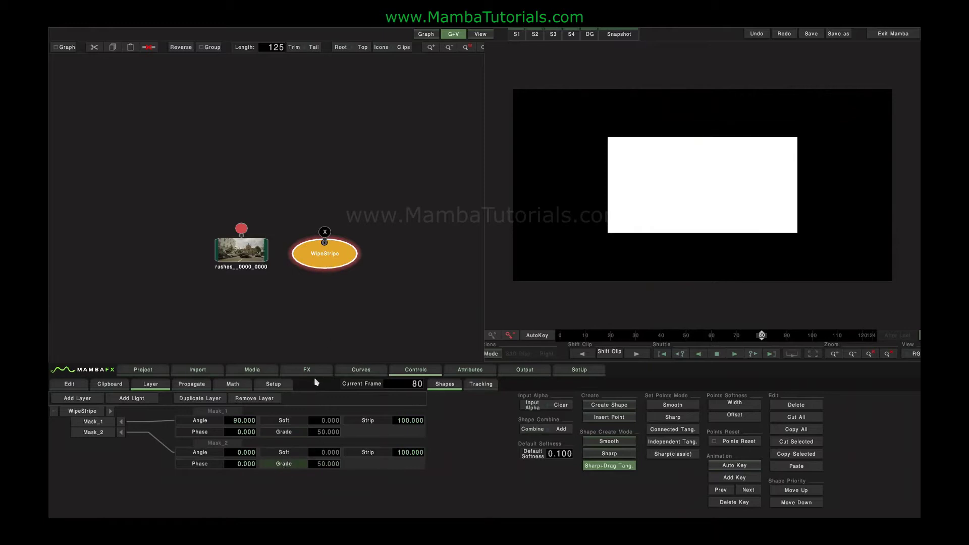
click(308, 371)
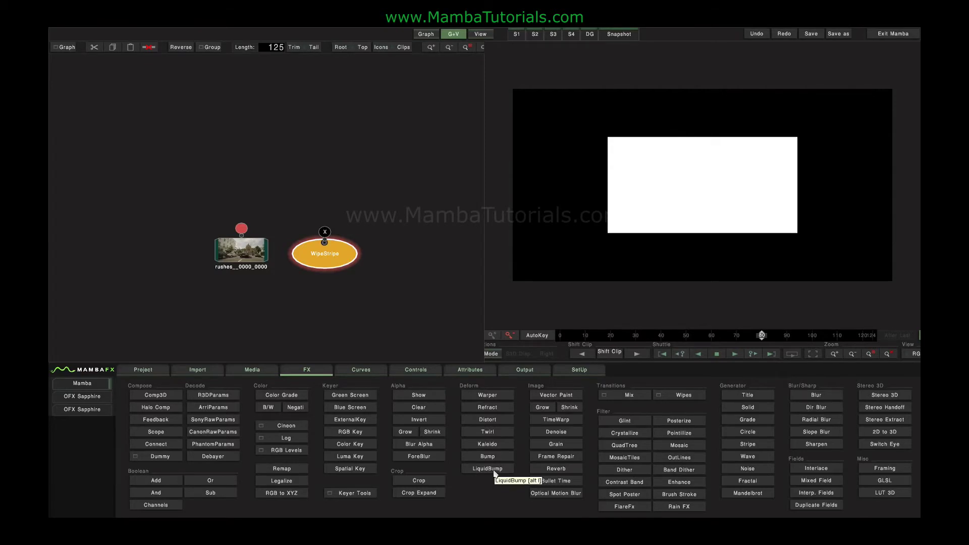
- Add a Relief bump on the street clip, wire WipeStripe into its second input, and view full-size
click(252, 254)
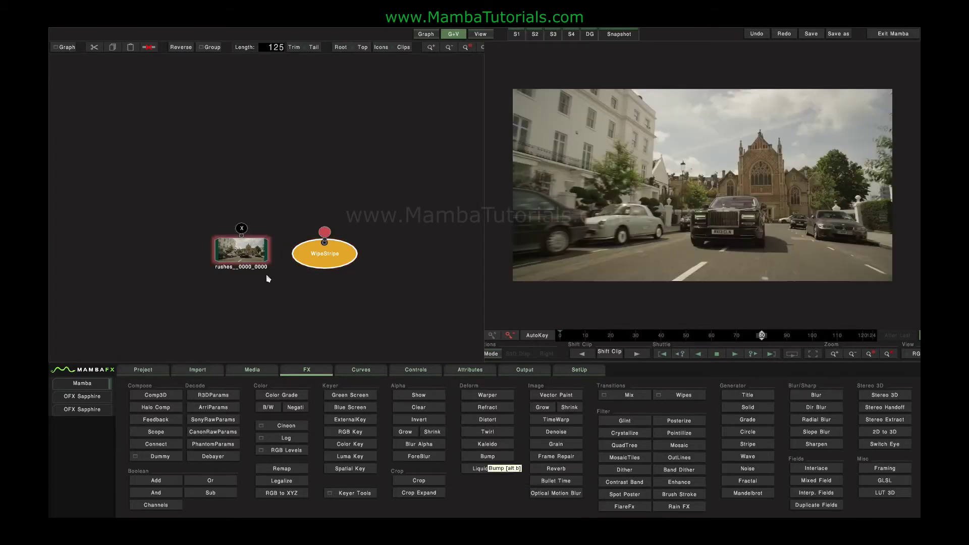
click(487, 457)
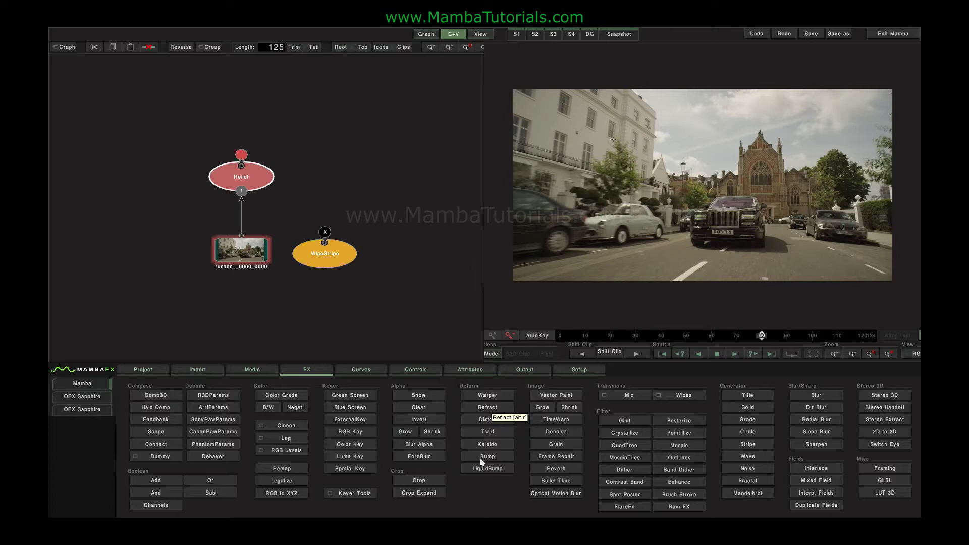
drag(324, 233, 252, 173)
click(253, 173)
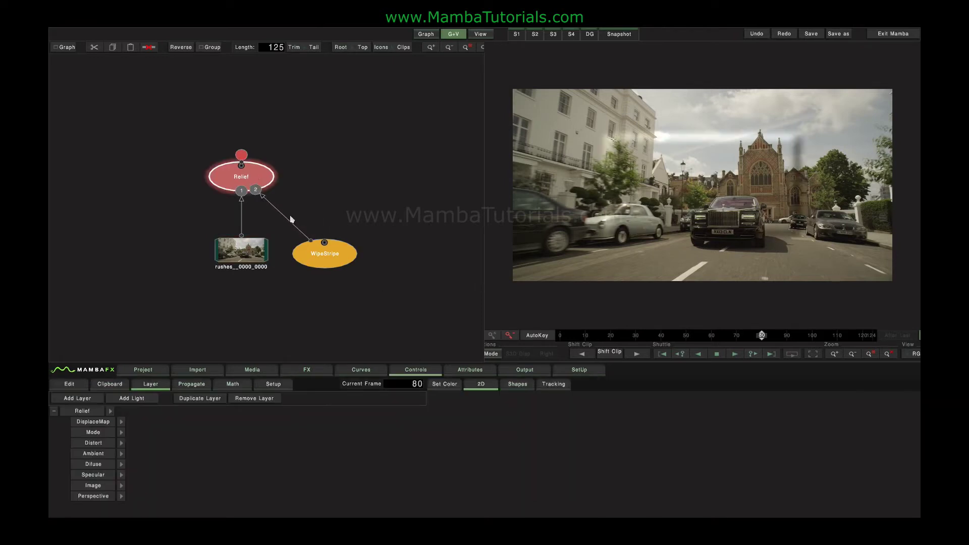
click(328, 262)
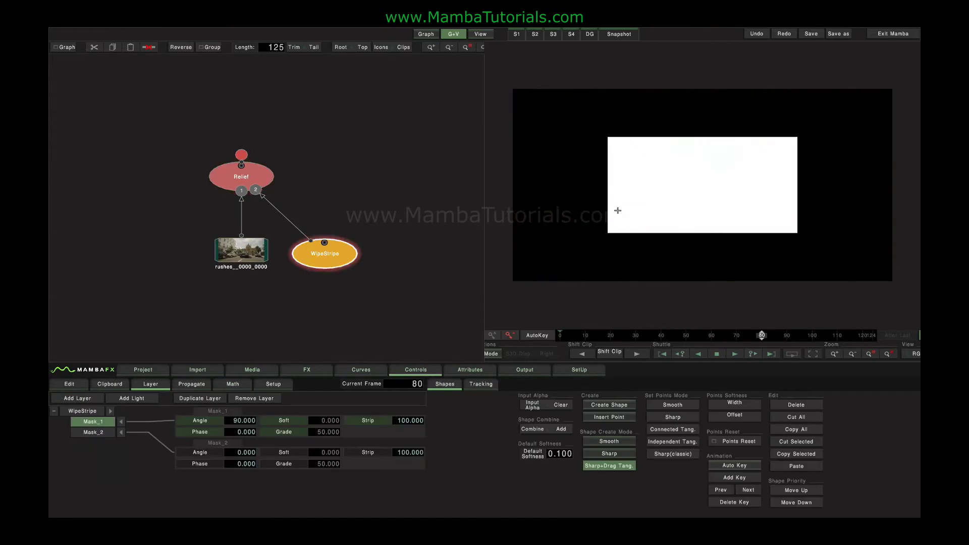
click(270, 183)
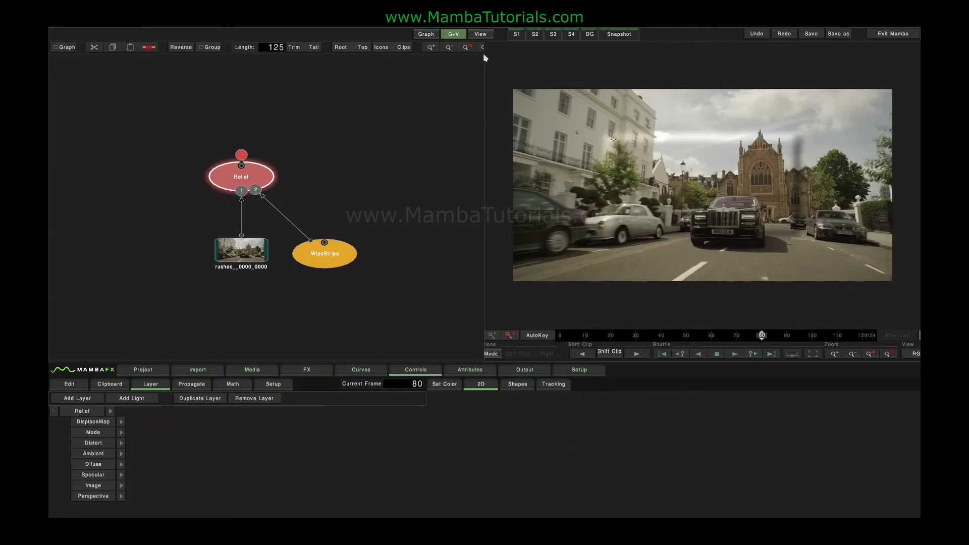
click(479, 34)
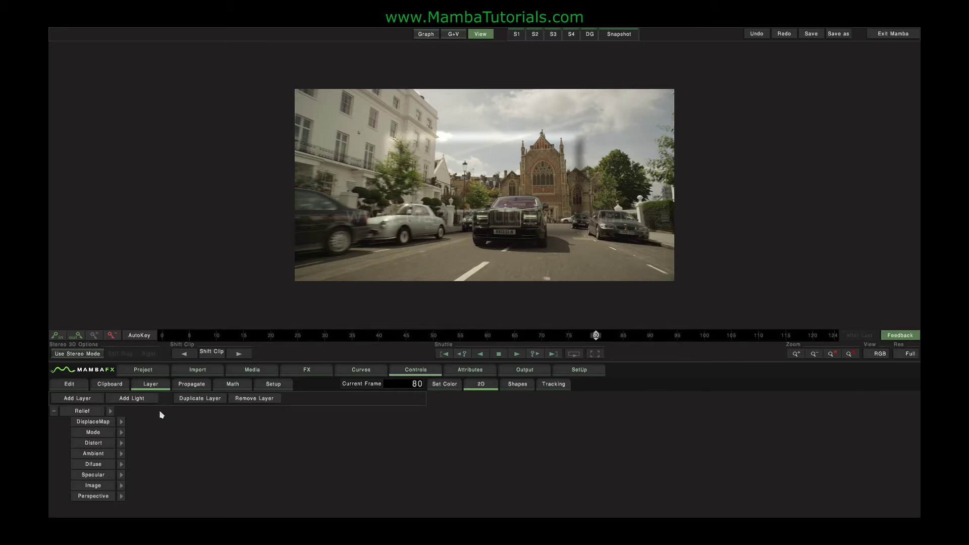
- Set the Relief DisplaceMap Blur to 0.4 and raise its Amplitude to 433
click(123, 422)
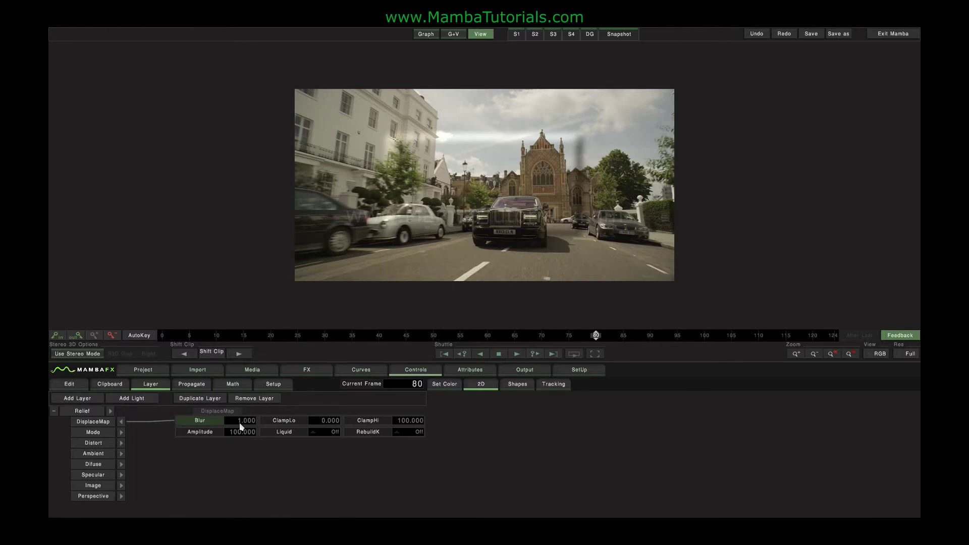
drag(240, 424, 128, 424)
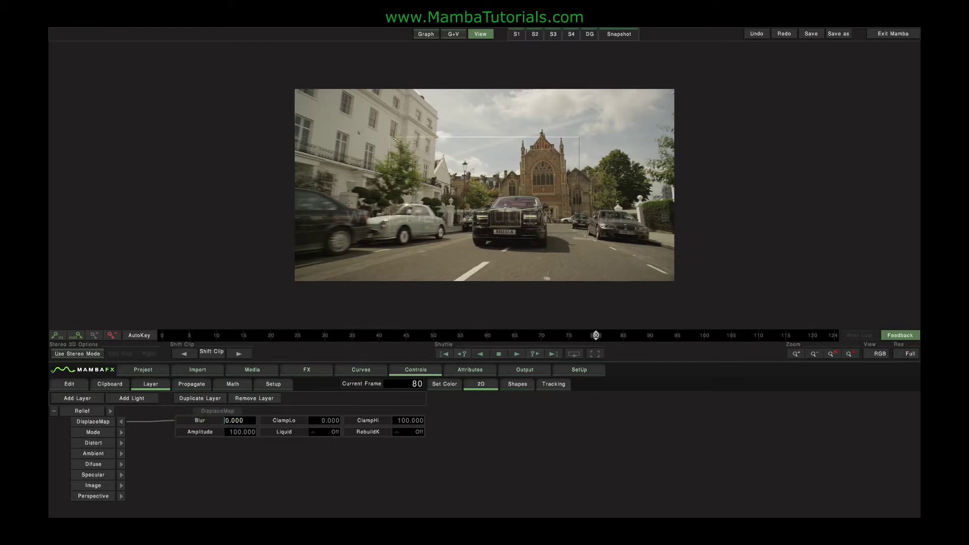
click(247, 422)
text(0.3)
key(Return)
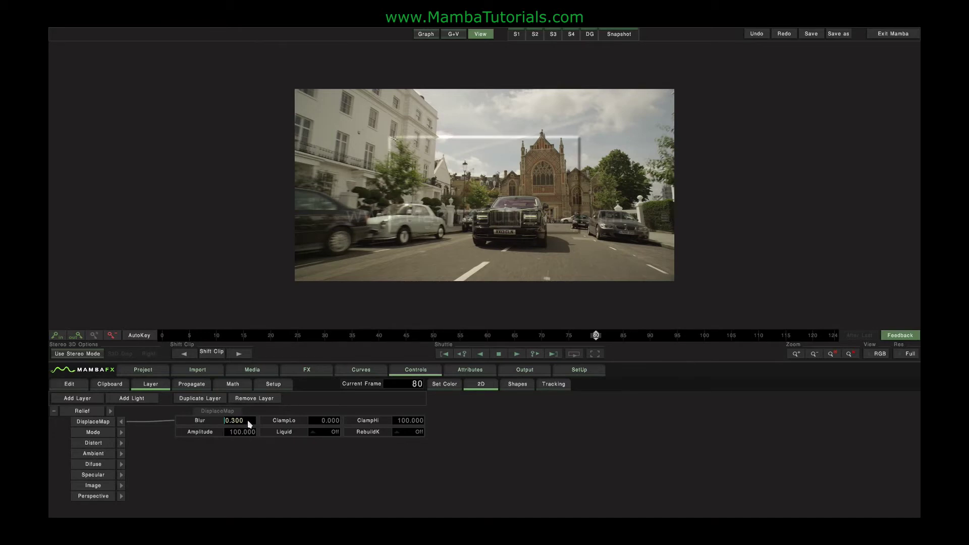
drag(248, 420, 254, 419)
drag(238, 432, 662, 435)
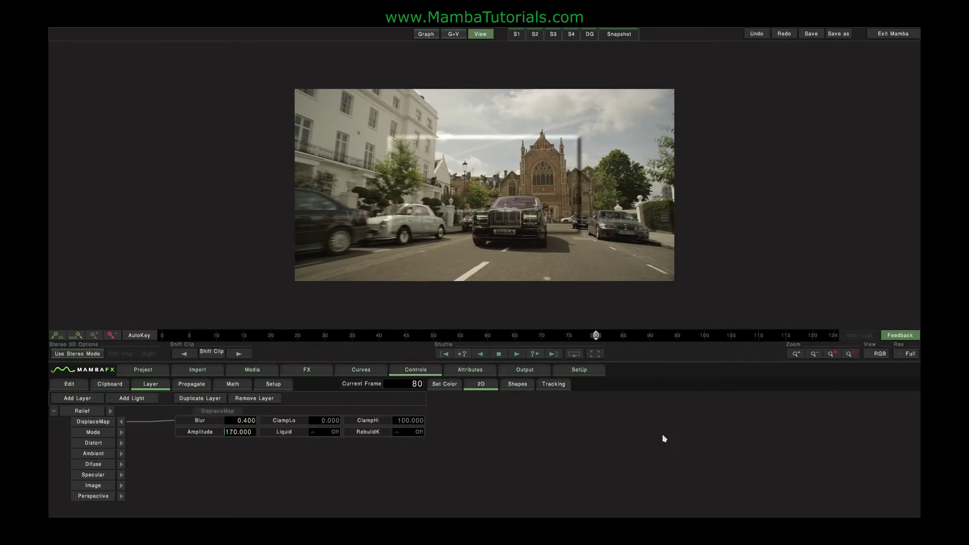
drag(244, 433, 317, 441)
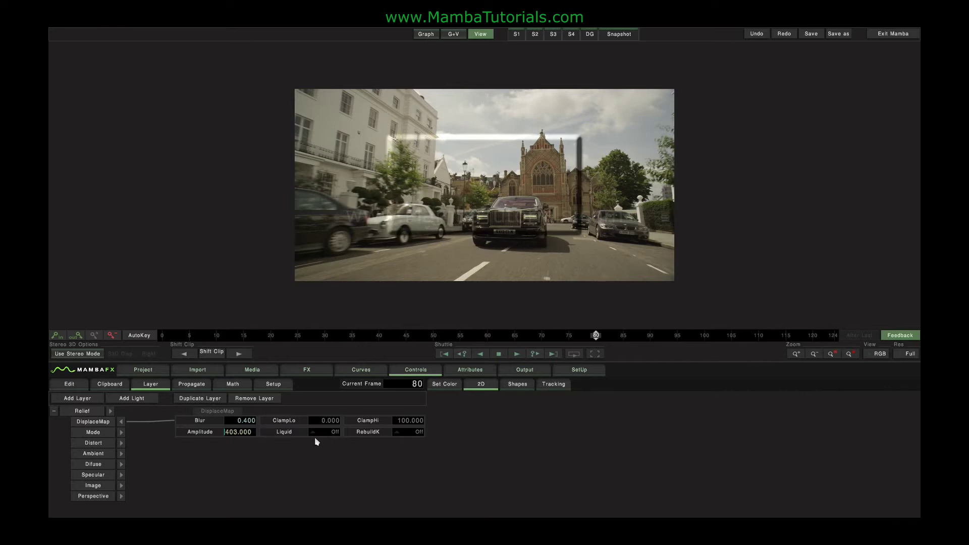
mouse_move(244, 435)
mouse_down()
mouse_move(58, 432)
mouse_move(411, 451)
mouse_up()
- Set Relief Distort Refract to 1.6 with x4 antialiasing, reviewing at frame 51
click(121, 422)
click(121, 444)
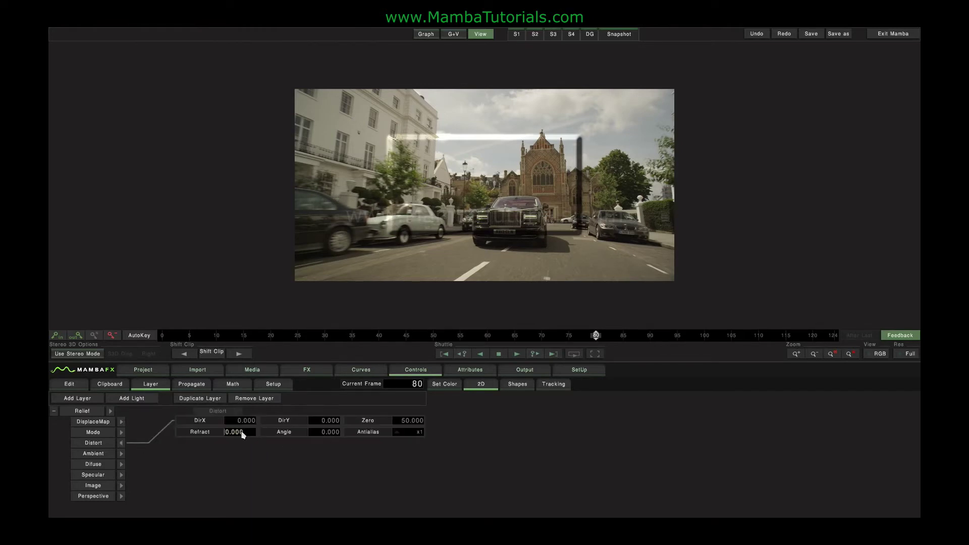
drag(246, 431, 317, 437)
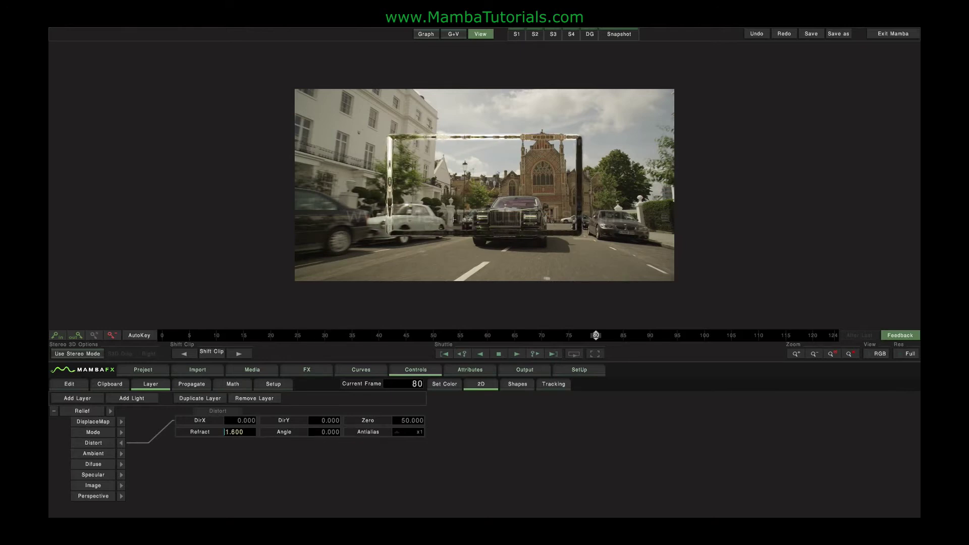
click(417, 432)
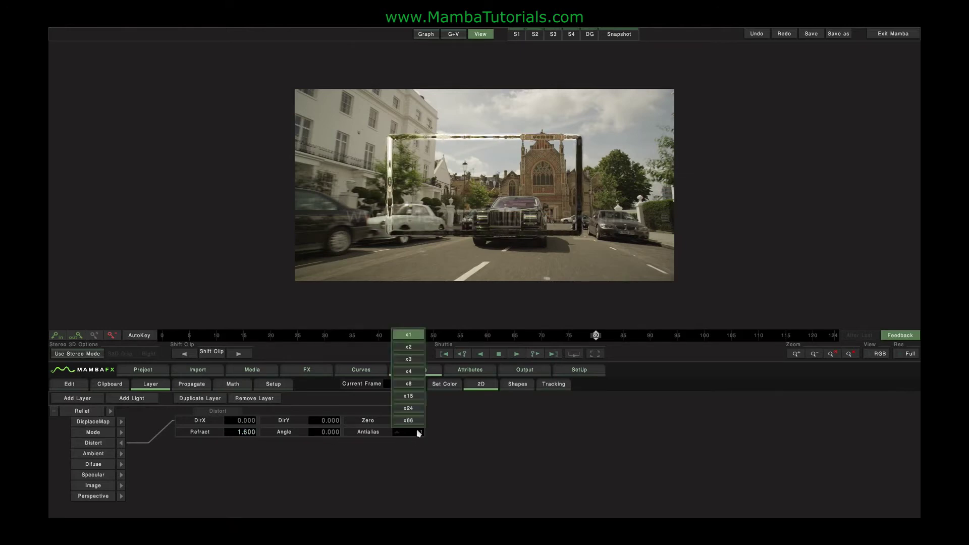
click(410, 373)
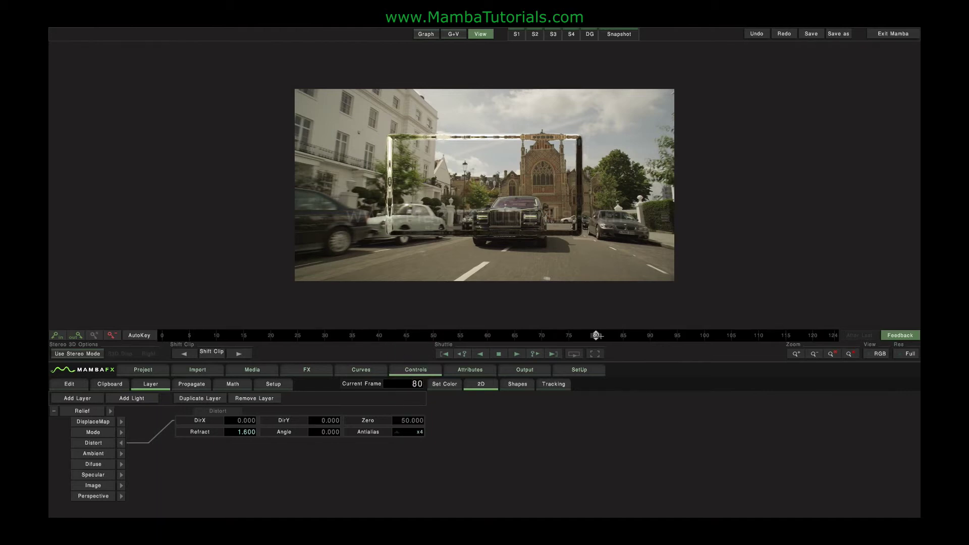
drag(598, 335, 438, 335)
click(121, 443)
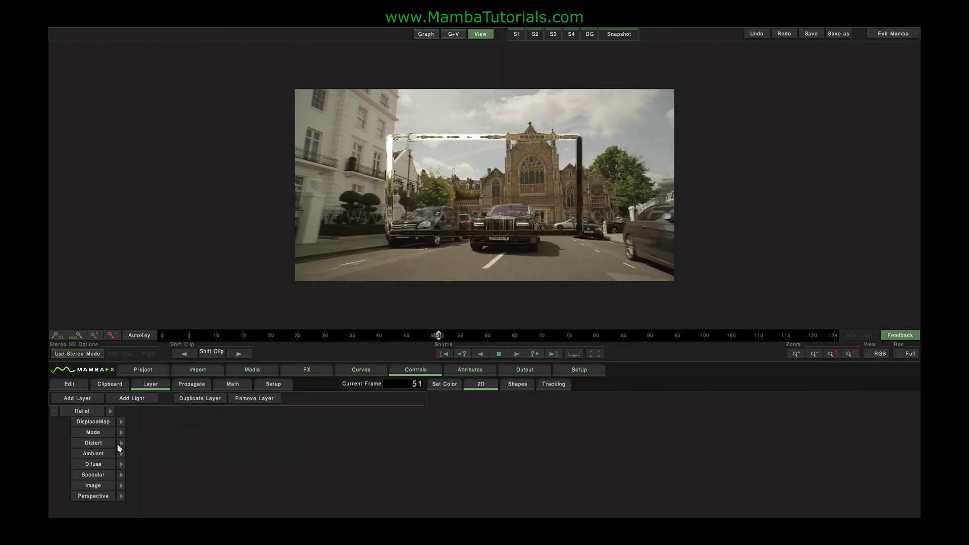
- Toggle the DisplaceMap Liquid option on and off repeatedly to compare the results
click(122, 421)
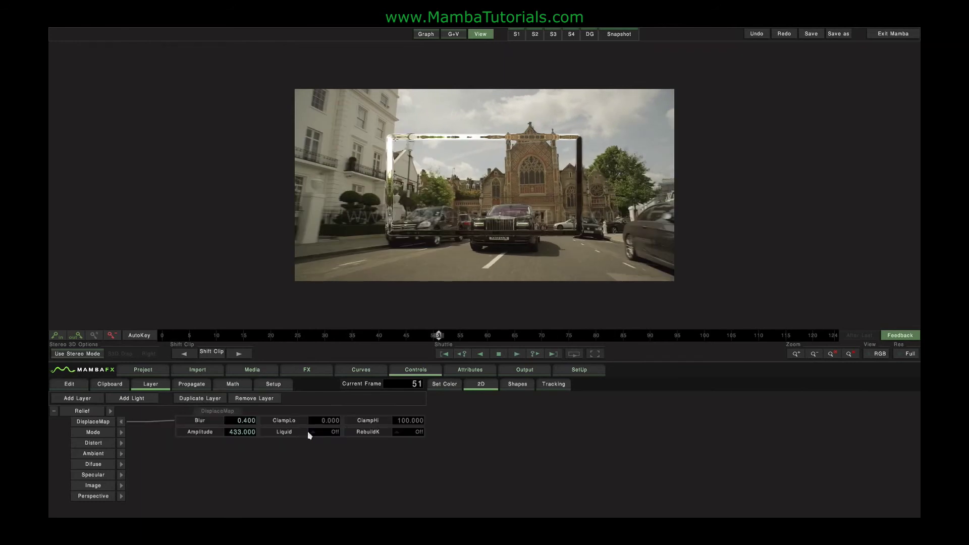
click(328, 432)
click(329, 421)
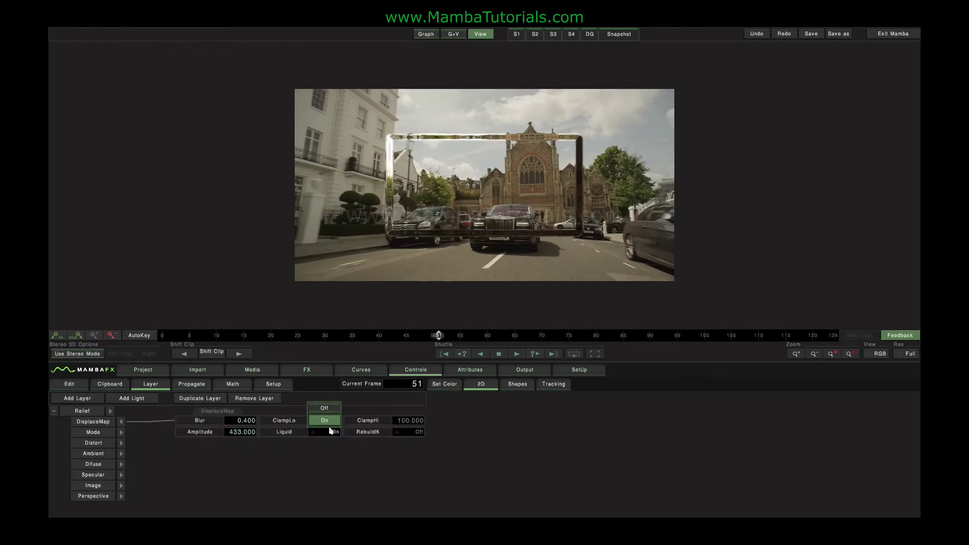
click(329, 410)
click(328, 433)
click(329, 422)
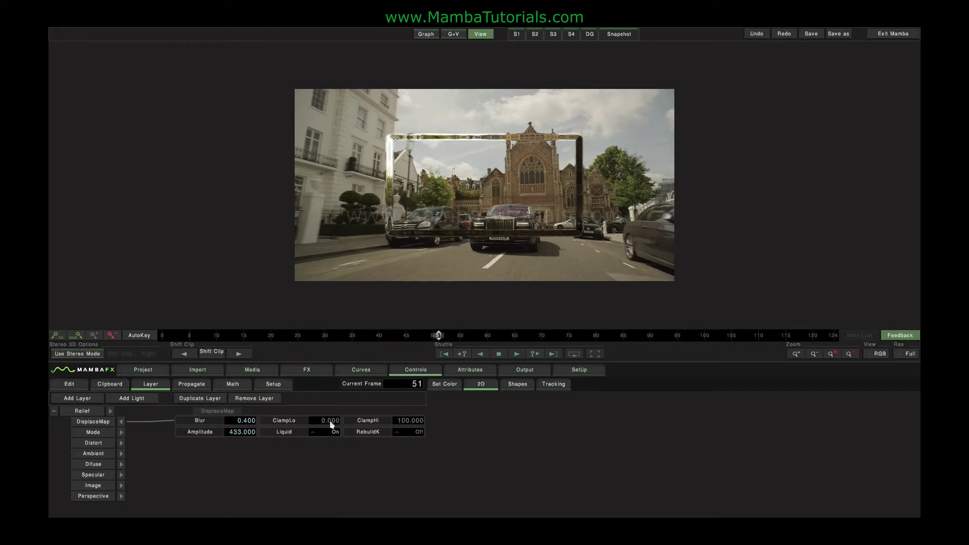
click(330, 433)
click(330, 410)
click(330, 432)
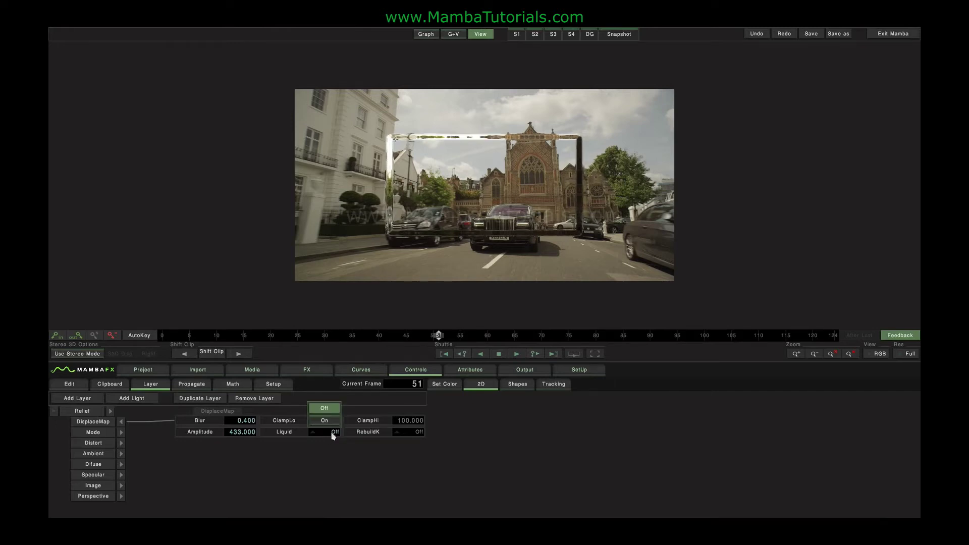
click(329, 423)
click(121, 423)
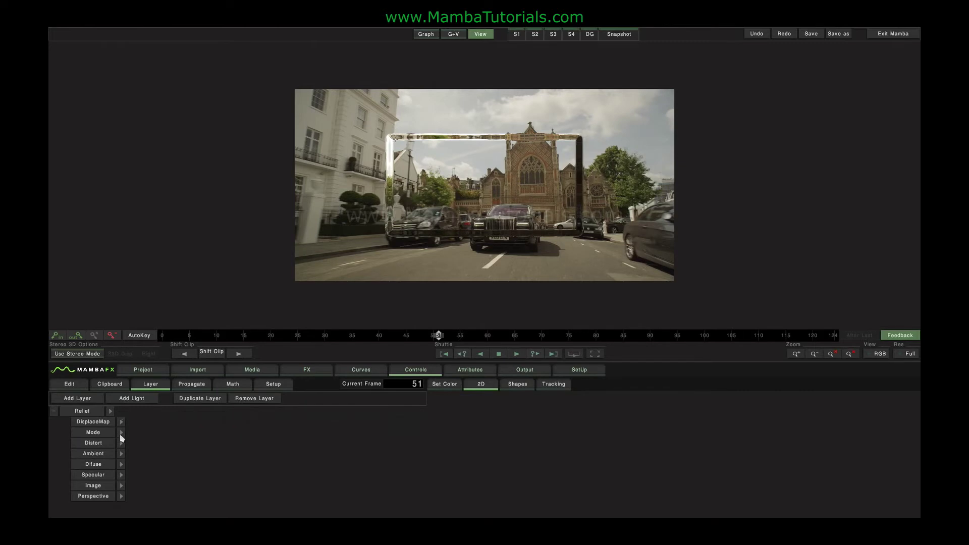
- Check the Ambient settings, then move the Relief diffuse light to OffsetX 25.473, OffsetY 87.610
click(121, 455)
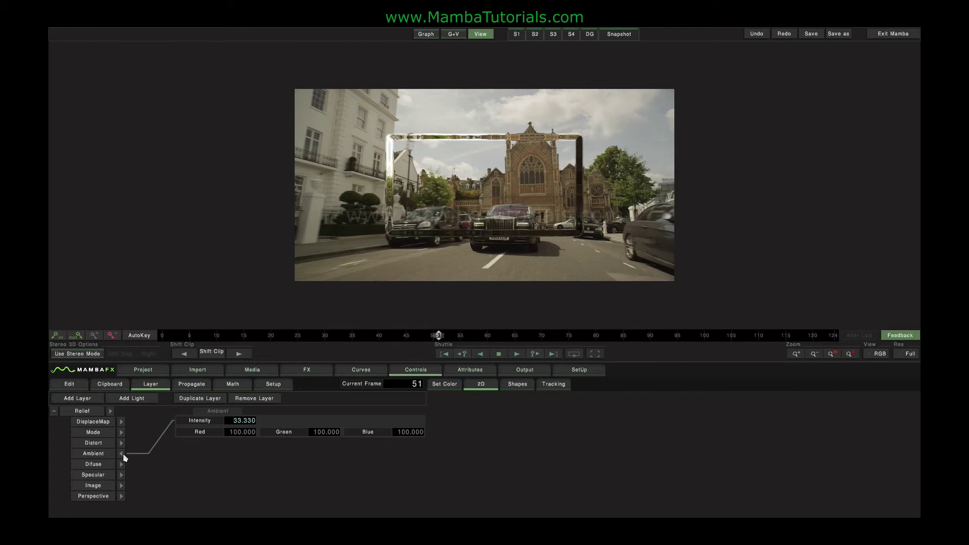
click(122, 453)
click(121, 465)
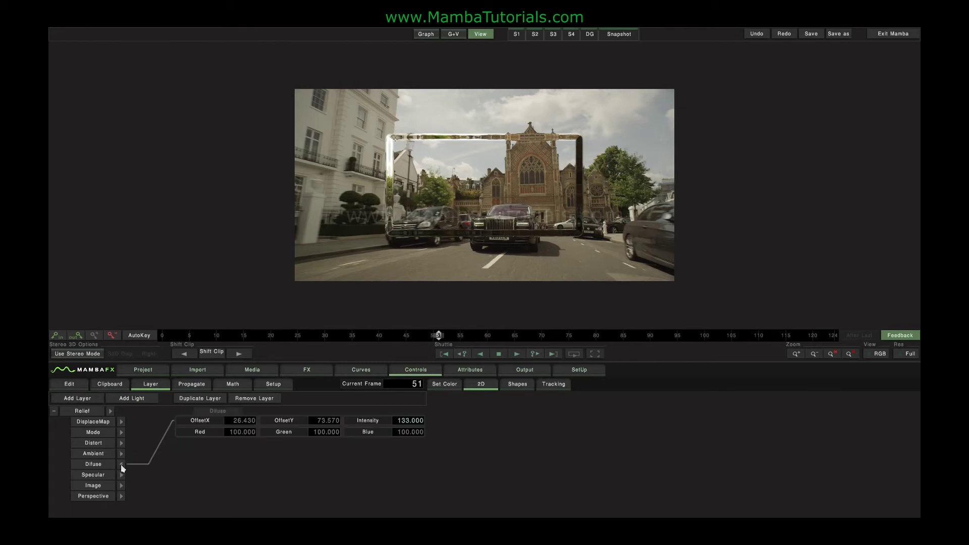
click(528, 119)
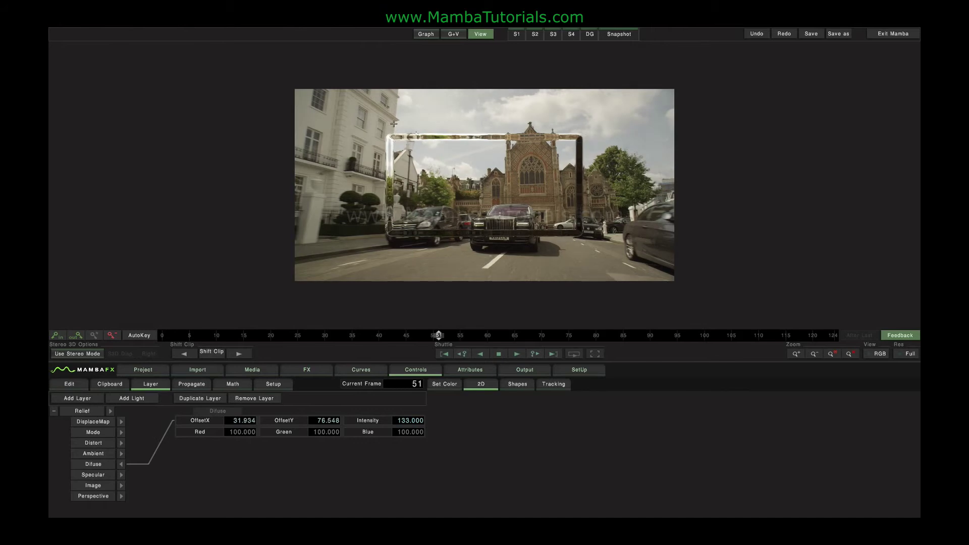
drag(528, 120, 400, 120)
- Set the Specular Intensity to 3700 and adjust the specular Gloss
click(121, 475)
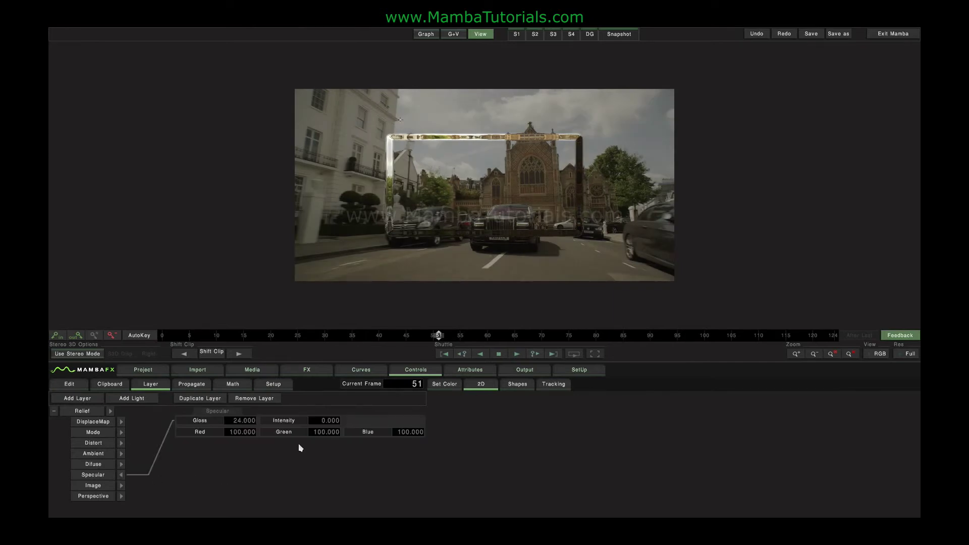
click(316, 421)
text(3700)
key(Return)
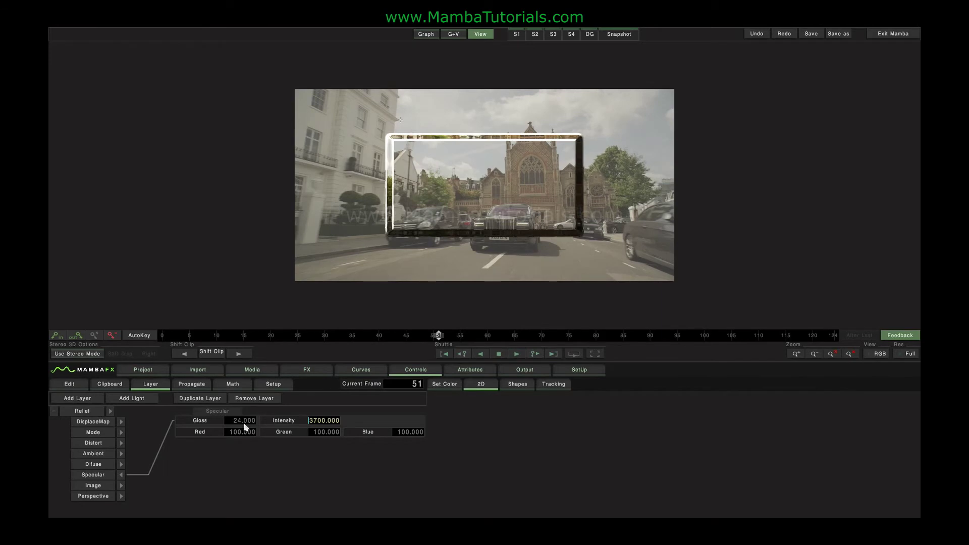
drag(245, 424, 284, 430)
- Reset Specular to defaults, then return Relief image Zoom to 100 and OffsetX to 0
double_click(107, 477)
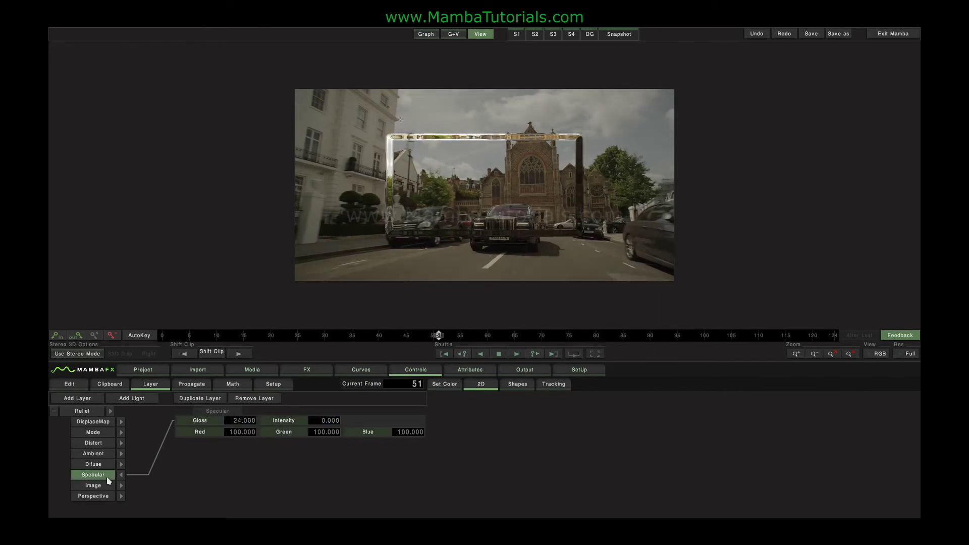
click(121, 475)
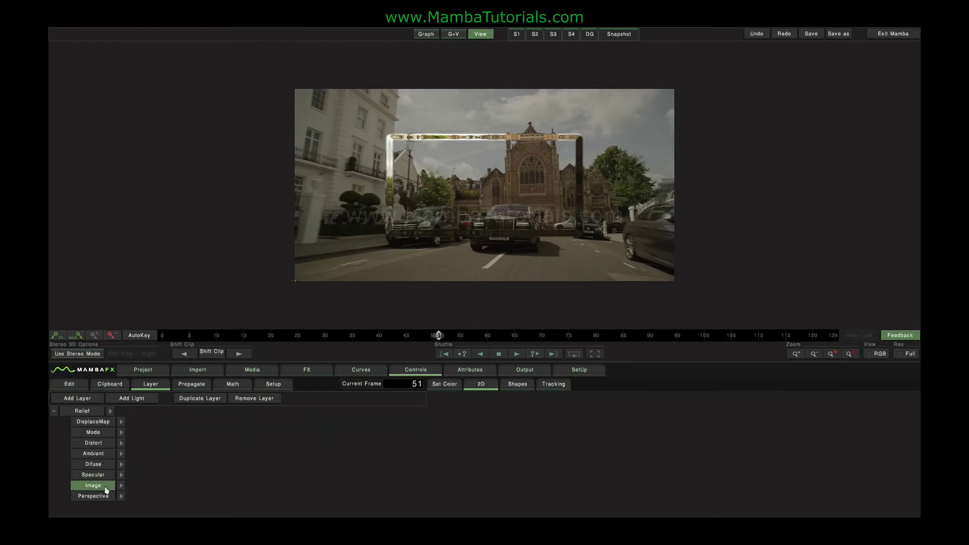
click(121, 486)
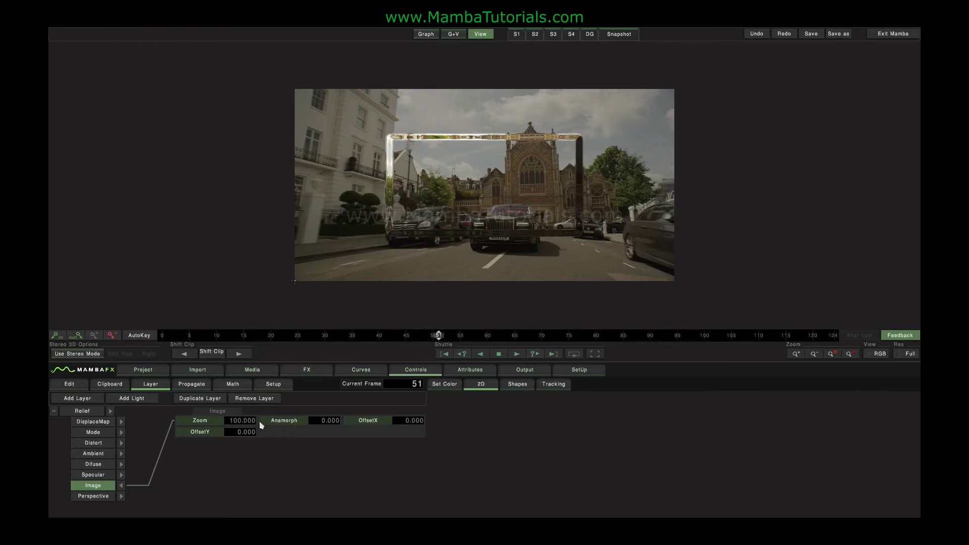
drag(252, 424, 219, 419)
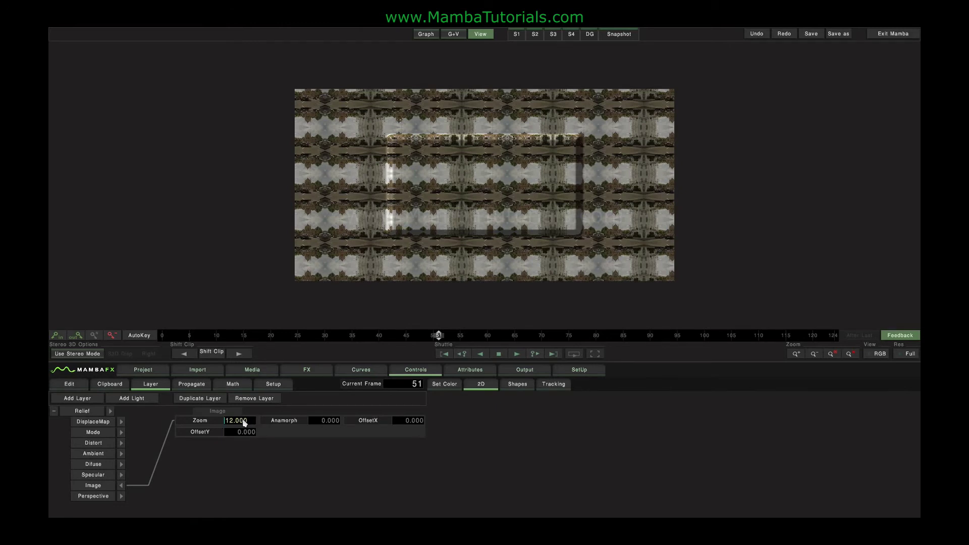
click(203, 424)
click(202, 427)
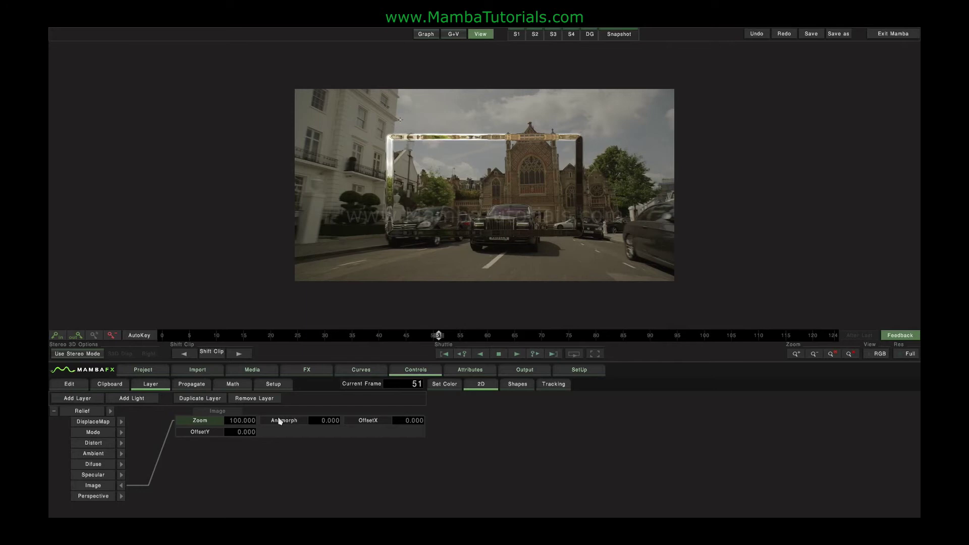
drag(410, 427, 621, 423)
click(371, 423)
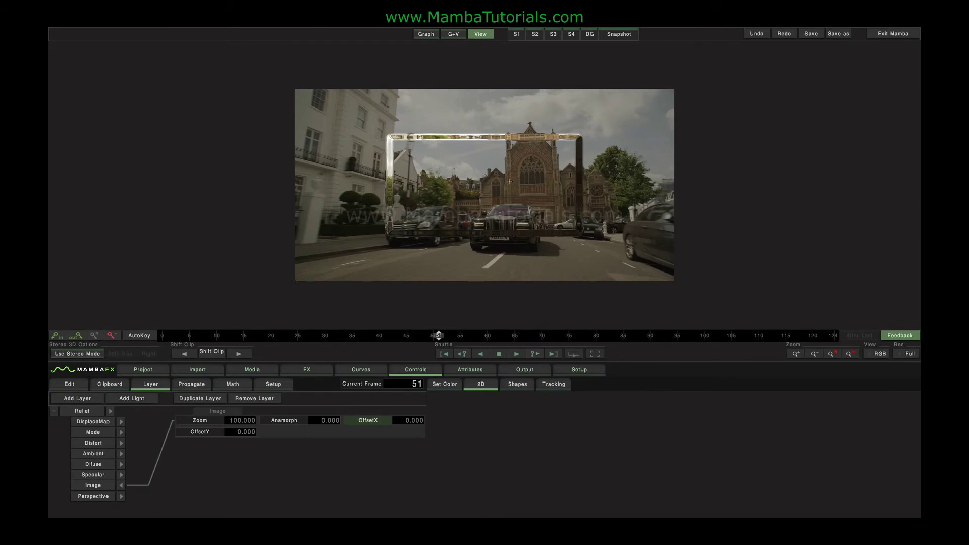
- Add a Comp3D node taking the street clip and the Relief output as its two inputs
click(453, 34)
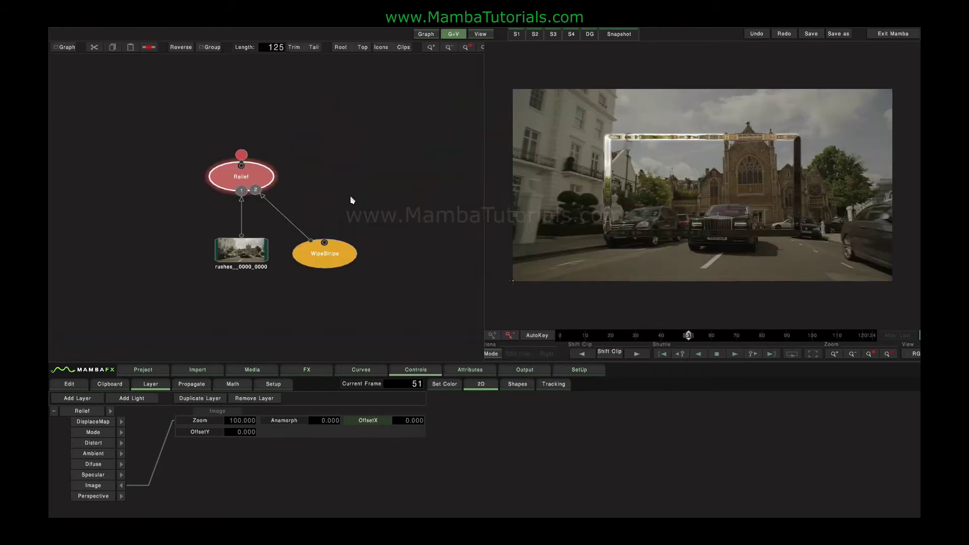
drag(242, 193, 88, 158)
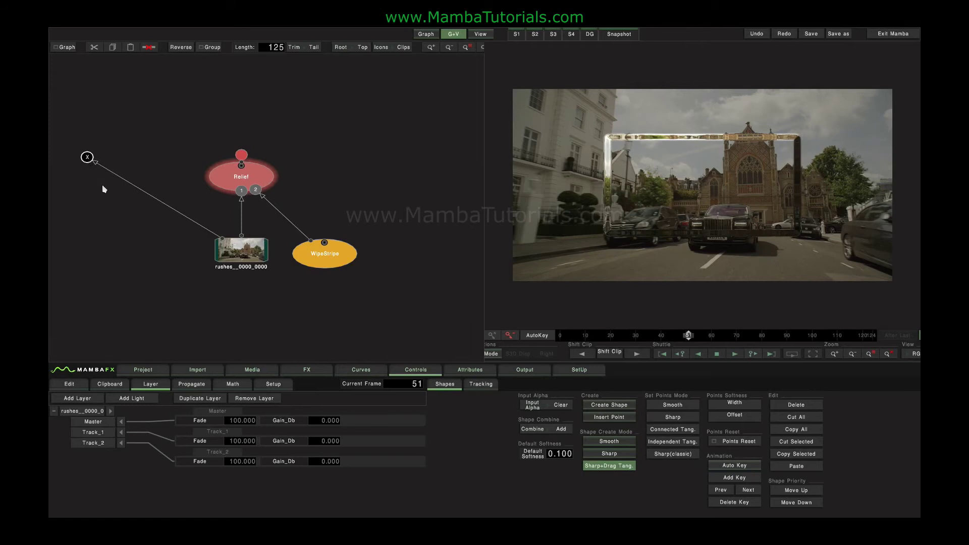
click(308, 370)
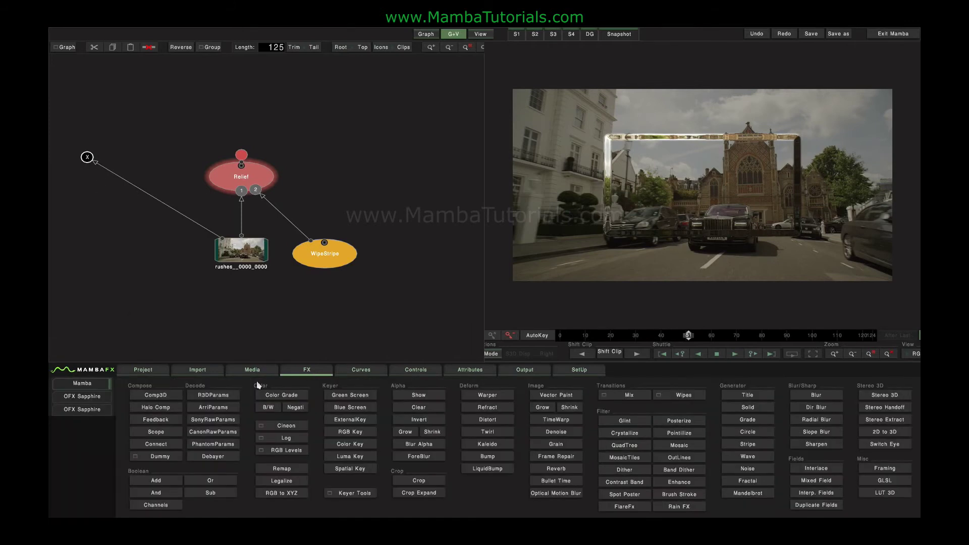
click(158, 395)
drag(89, 133, 122, 120)
drag(244, 159, 143, 129)
click(116, 125)
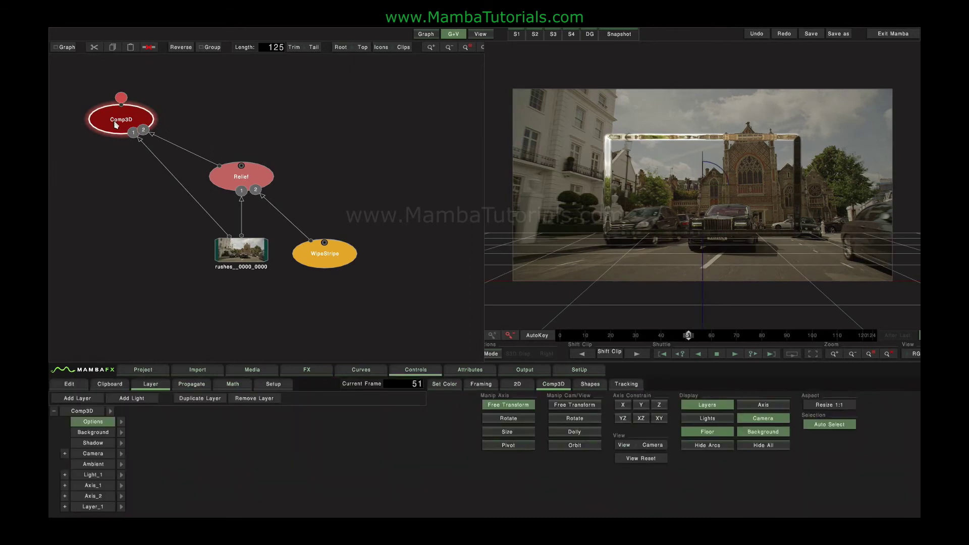
- Show the Relief node's alpha channel in the viewer
click(231, 185)
click(915, 354)
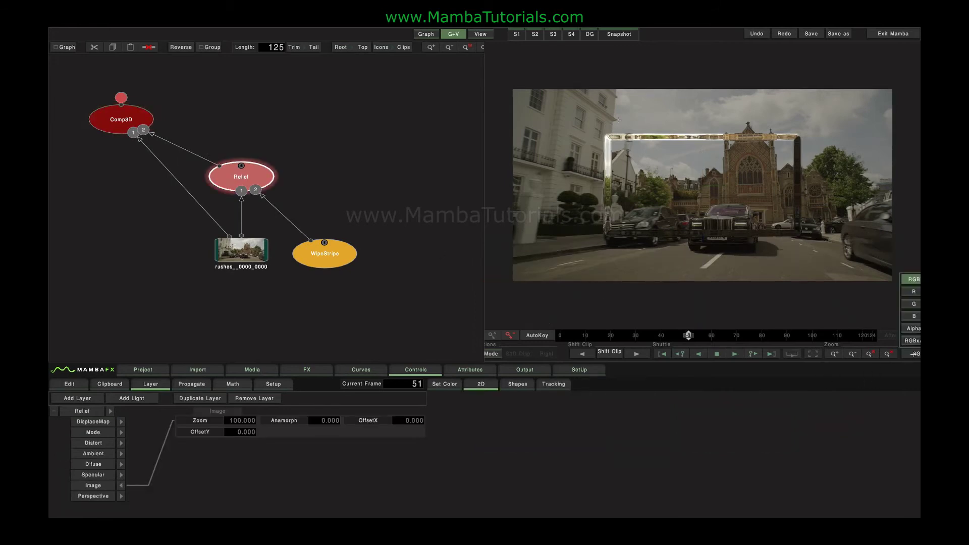
click(914, 329)
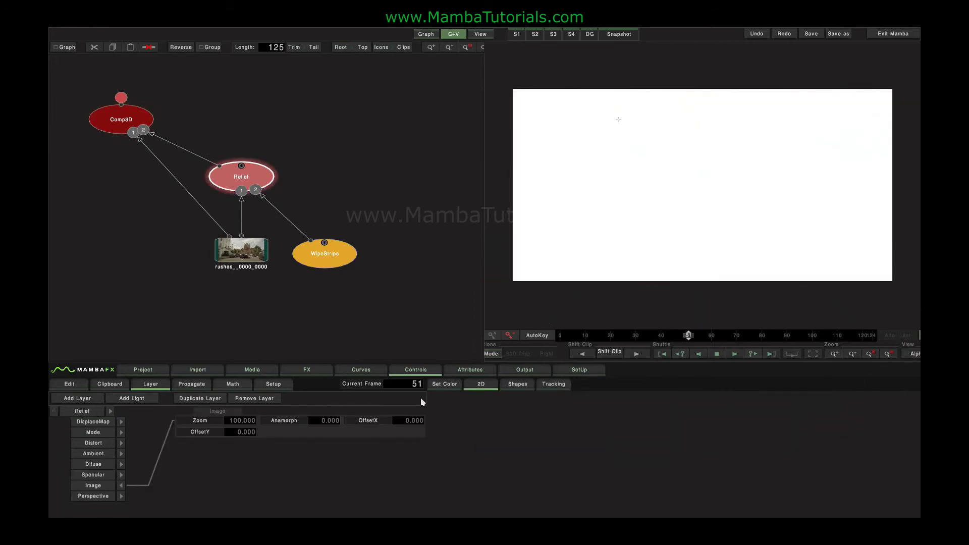
- Set DisplaceMap RebuildK to On and Blur to 0.600 to round the corners
click(121, 485)
click(121, 422)
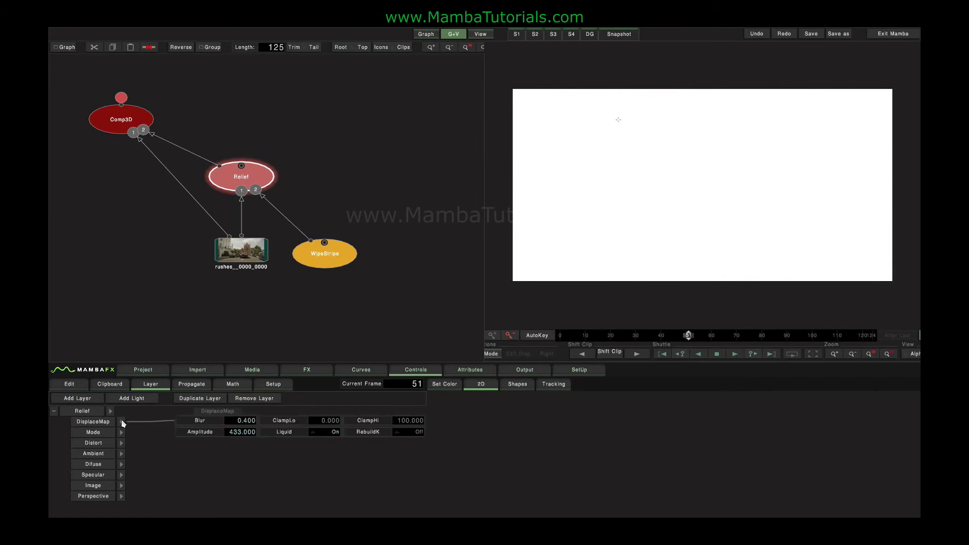
click(411, 433)
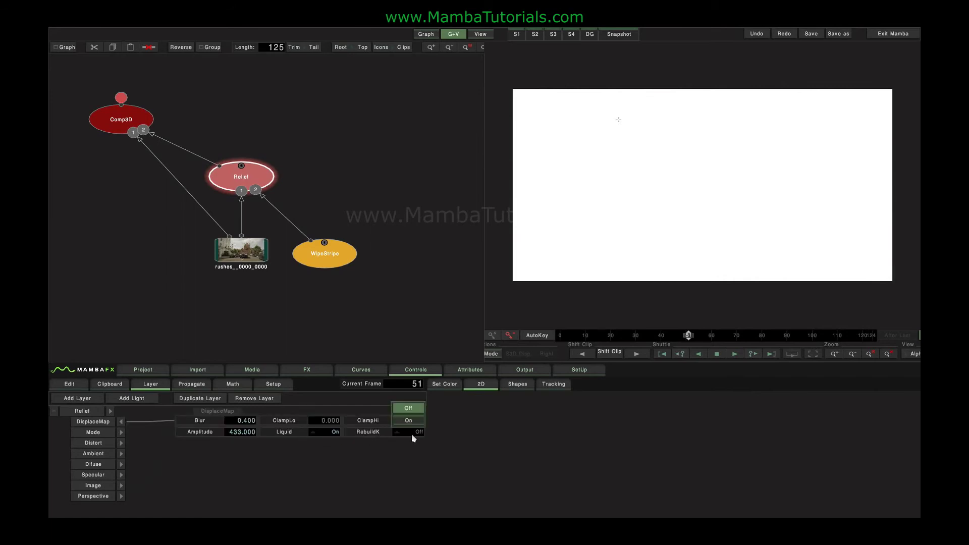
click(413, 423)
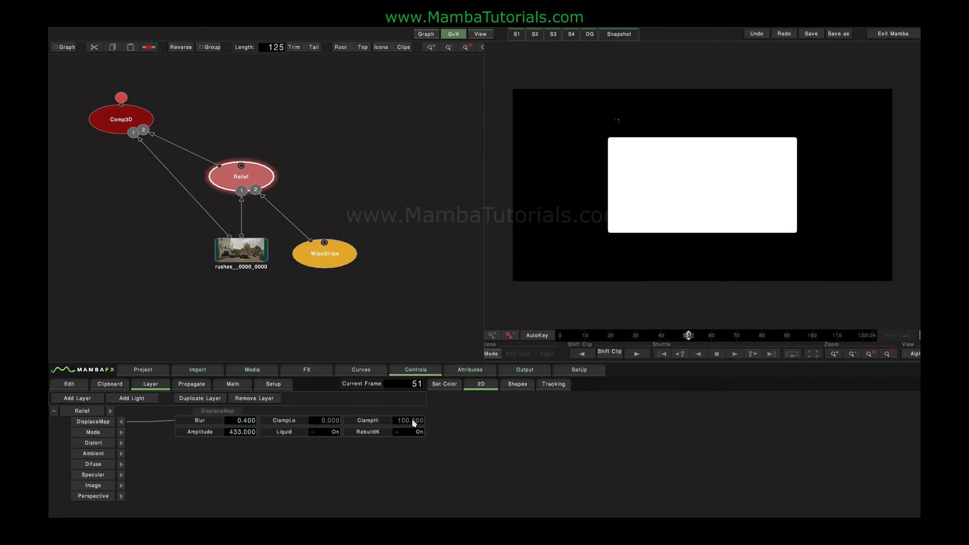
click(246, 423)
drag(281, 425, 259, 424)
- Return the viewer to RGB and display the Comp3D composite
click(913, 354)
click(911, 283)
click(115, 126)
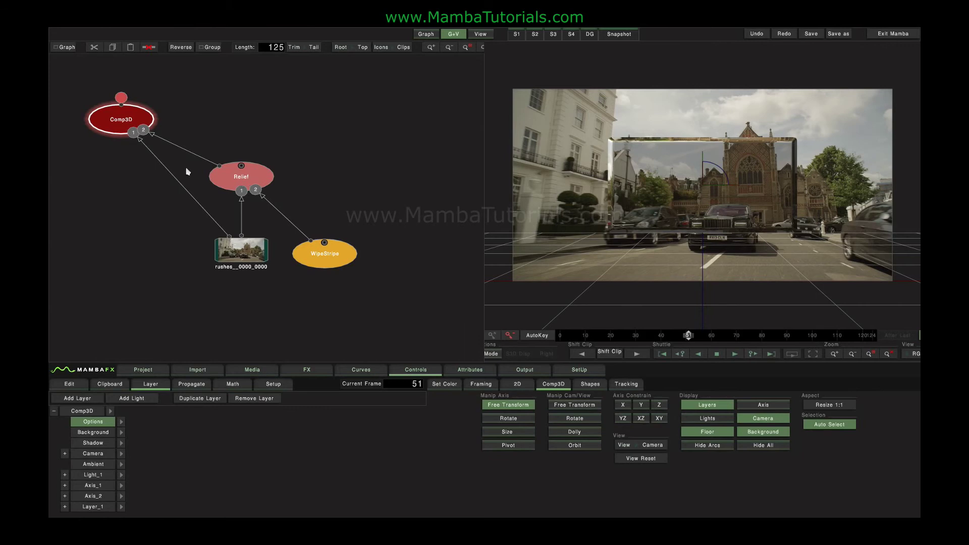
- Set Relief's Image OffsetX to -0.900 and move the Relief node up and right
click(239, 178)
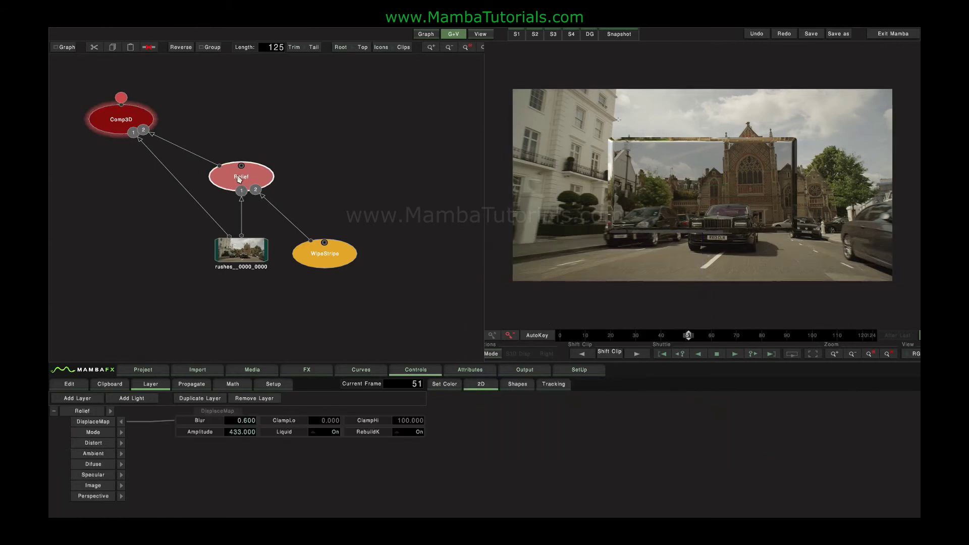
click(122, 485)
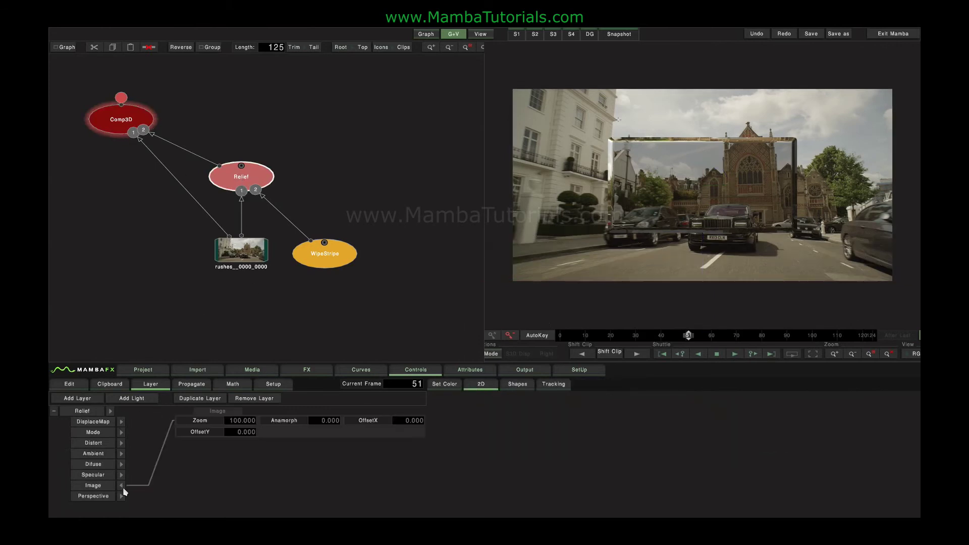
drag(401, 420, 356, 422)
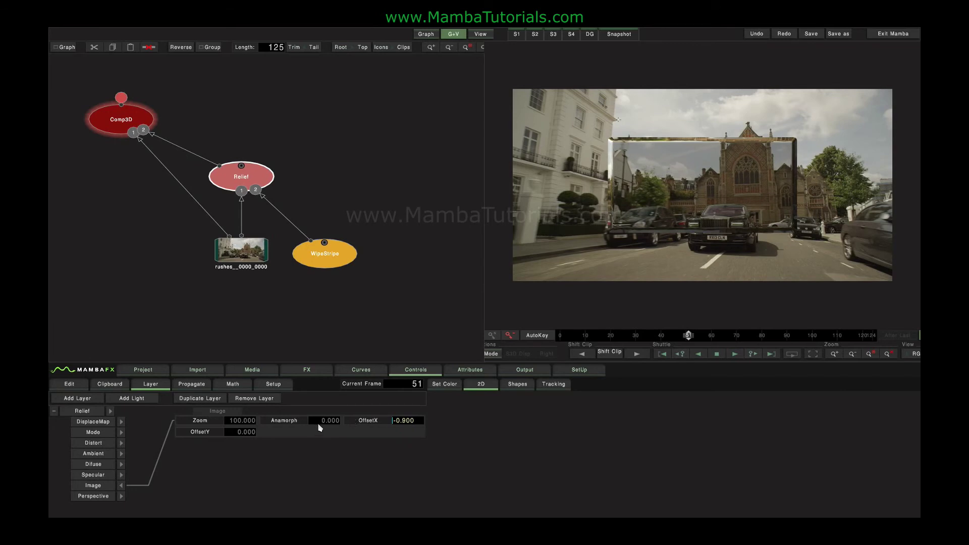
drag(241, 176, 293, 142)
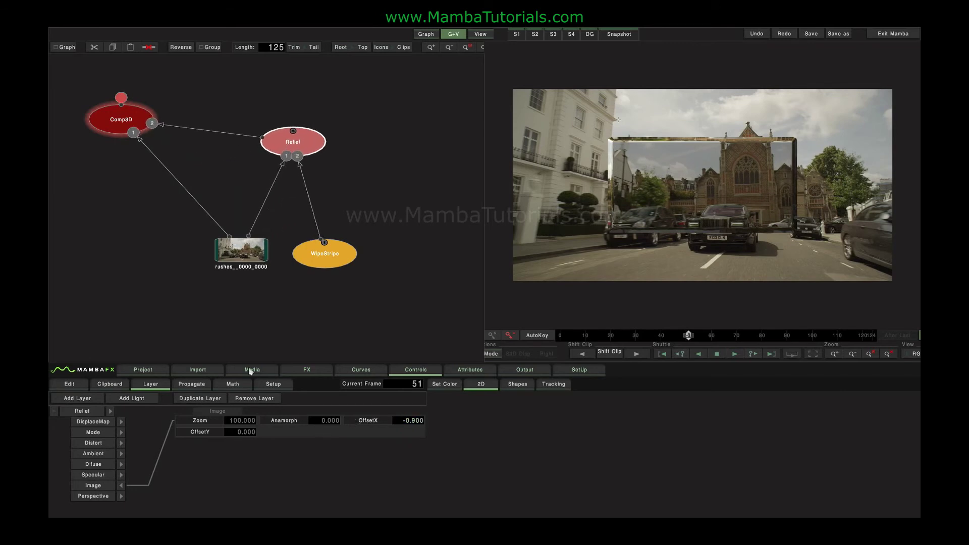
- Insert a ColorGrade between Relief and Comp3D and push its gamma toward blue
click(305, 372)
click(279, 396)
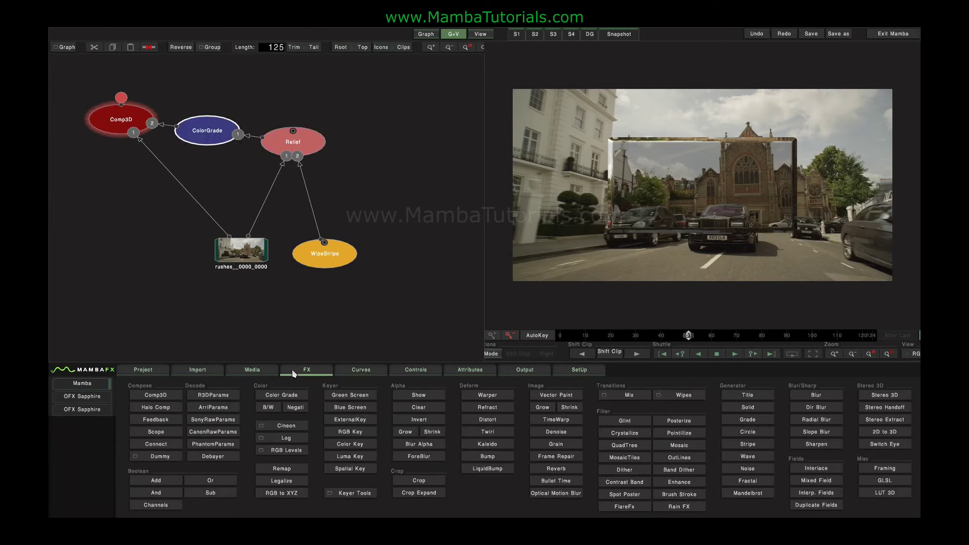
click(419, 374)
drag(761, 440, 535, 432)
- Restrict the grade to inside the selection and set Blur Radius to 28
click(441, 413)
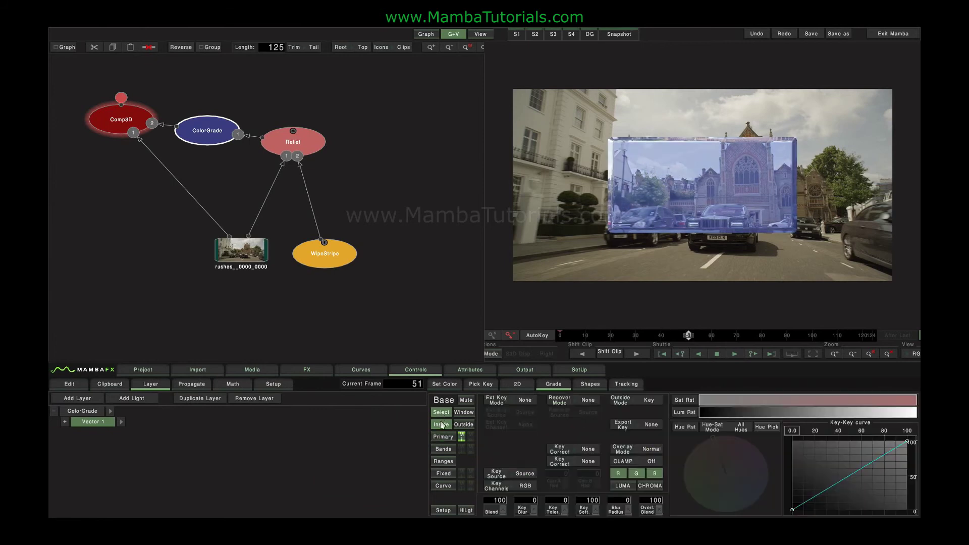
click(442, 425)
click(619, 500)
text(14)
drag(757, 502, 827, 498)
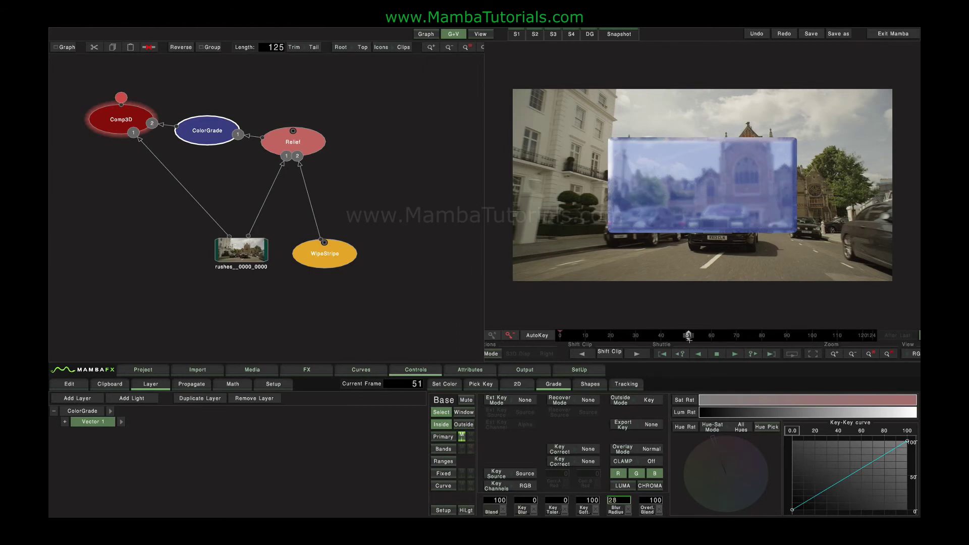
- Scrub the clip to preview the grade and go to frame 20
mouse_move(689, 336)
mouse_down()
mouse_move(624, 338)
mouse_move(717, 339)
mouse_up()
click(610, 335)
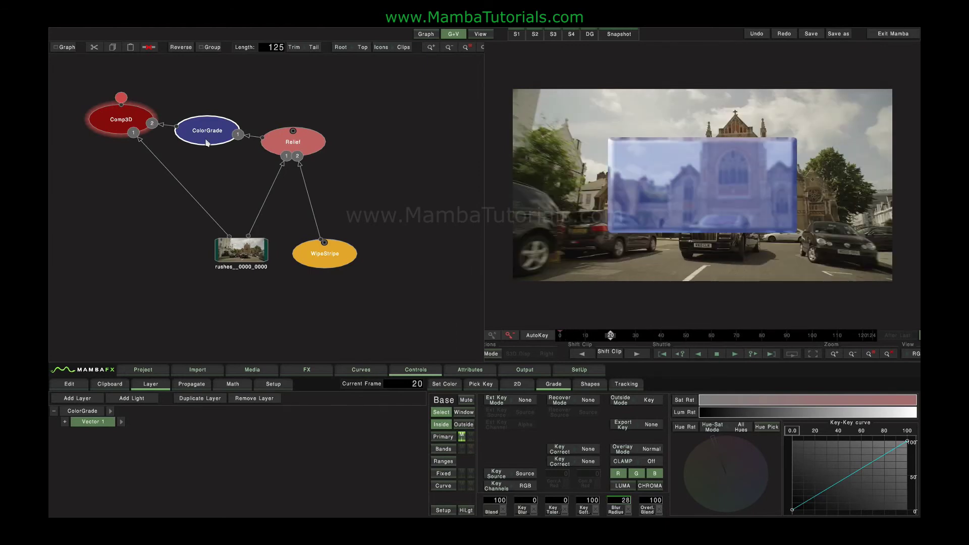
click(114, 81)
- Delete the Comp3D and ColorGrade nodes and reveal Relief's Perspective parameters
drag(216, 155, 216, 155)
key(Delete)
click(314, 147)
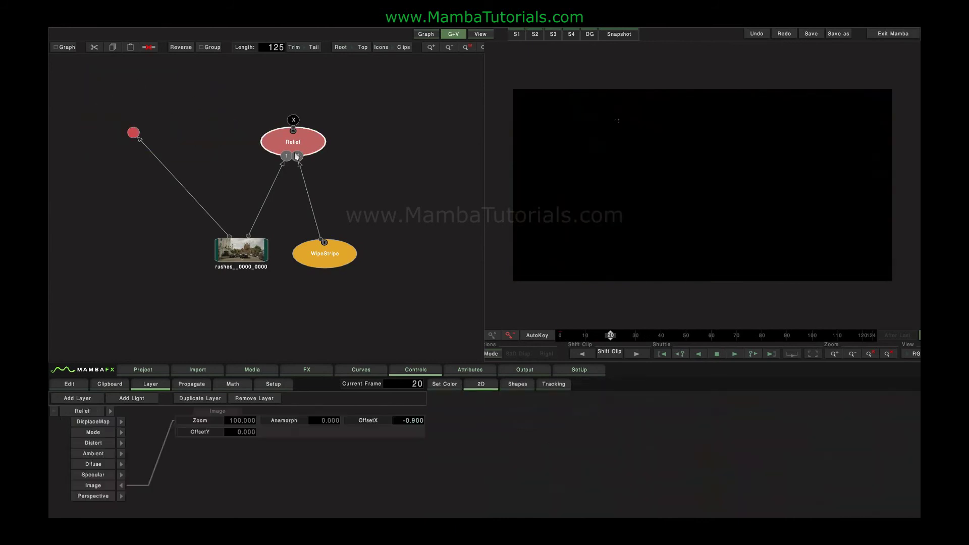
click(122, 486)
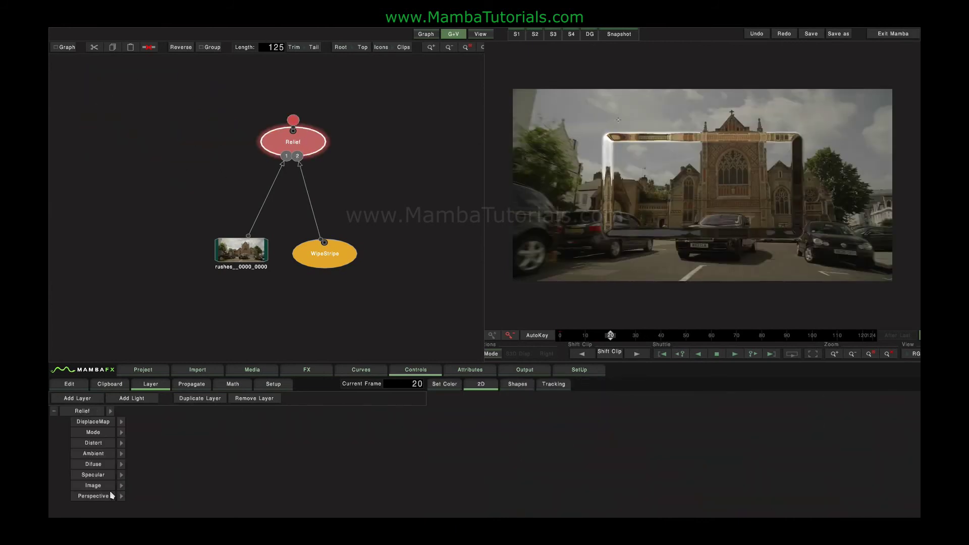
click(99, 496)
click(121, 497)
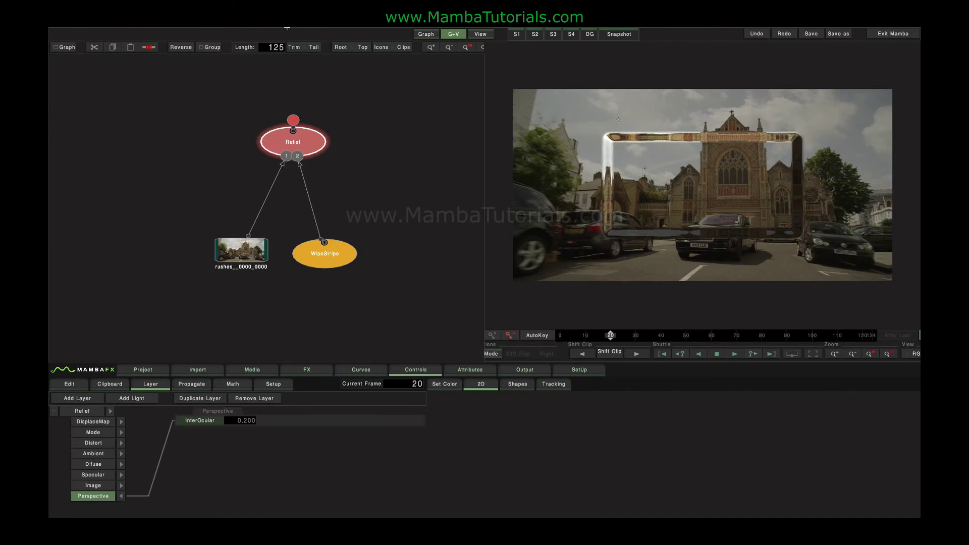
- Enable stereo viewing in a full-width viewer and raise InterOcular to 3.500
click(480, 35)
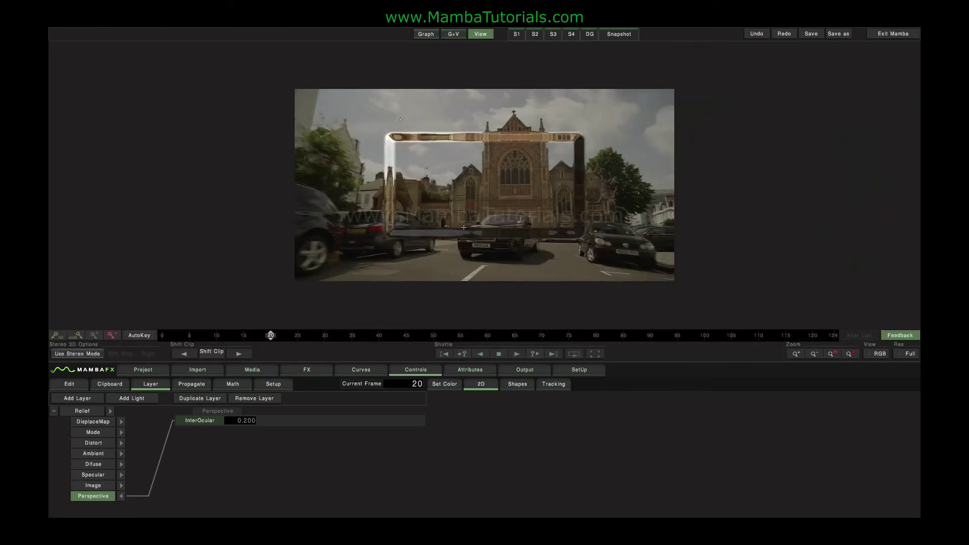
click(74, 355)
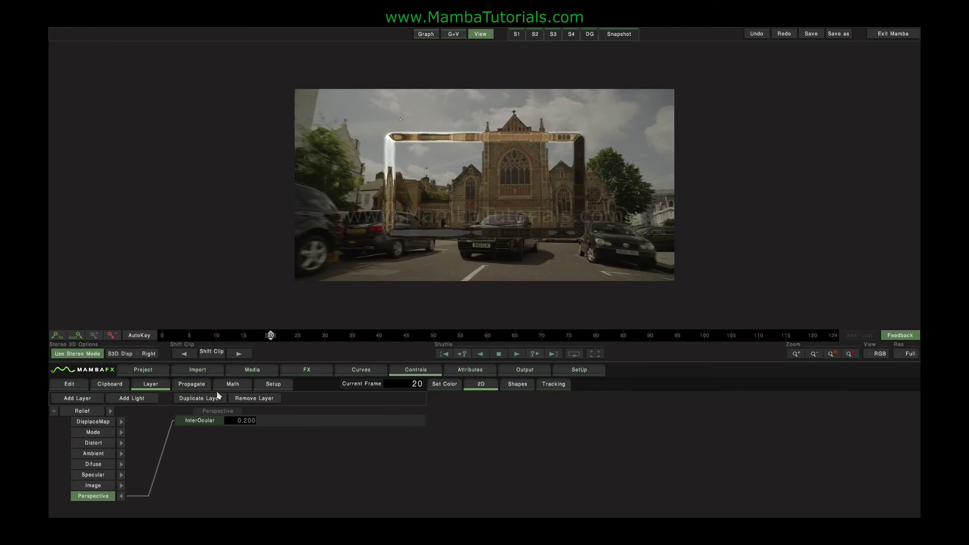
drag(232, 420, 386, 419)
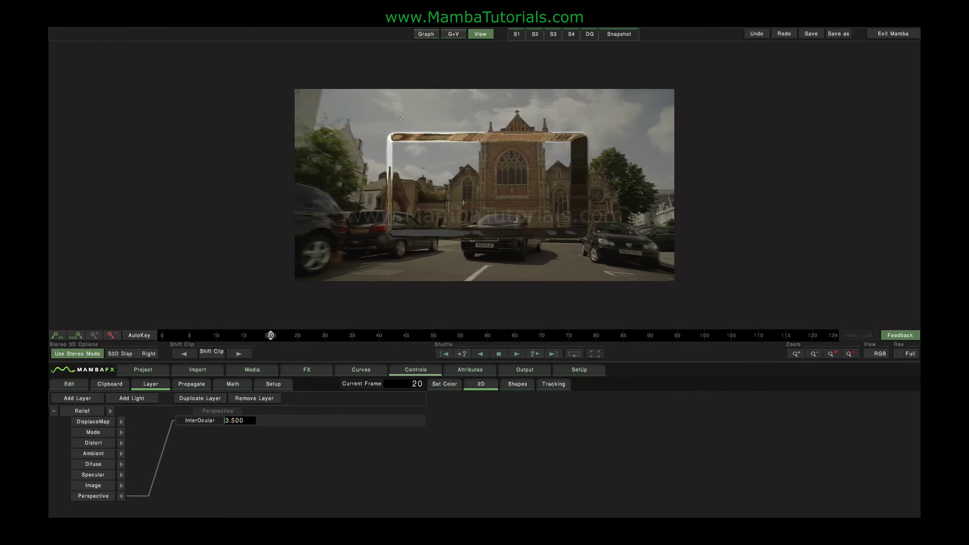
- Preview the stereo result as a red/cyan anaglyph, then delete the old Relief node
key(a)
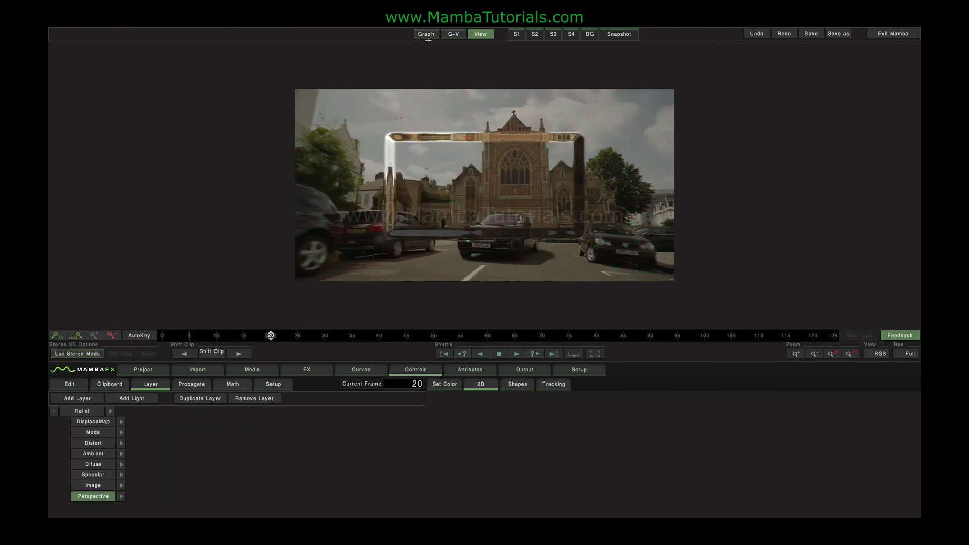
click(453, 35)
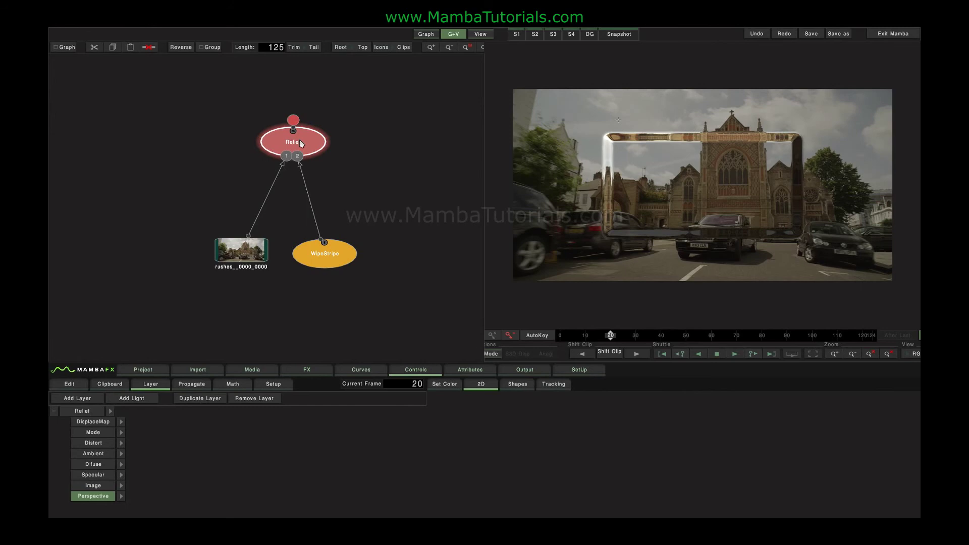
key(Delete)
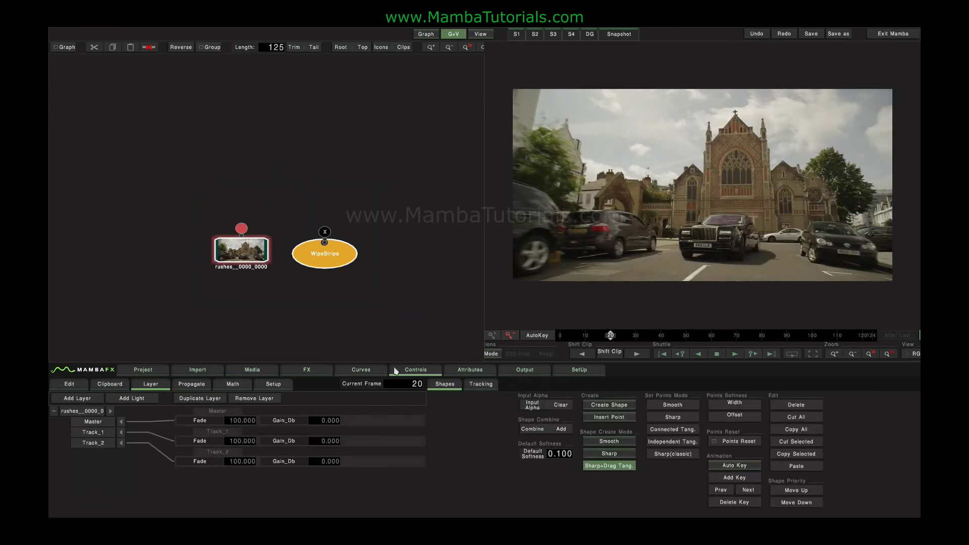
- Add a new Bump-based Relief node fed by the street clip and WipeStripe
click(316, 371)
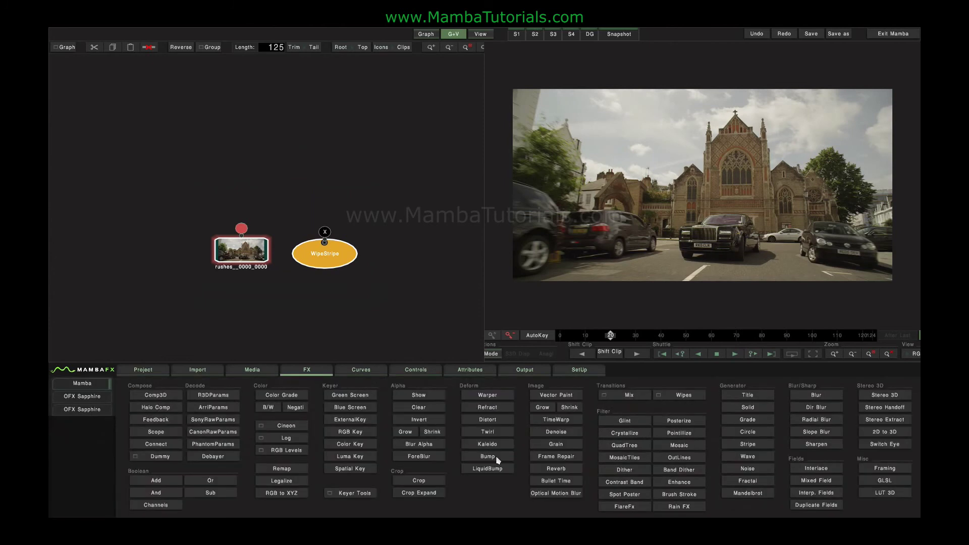
key(alt+b)
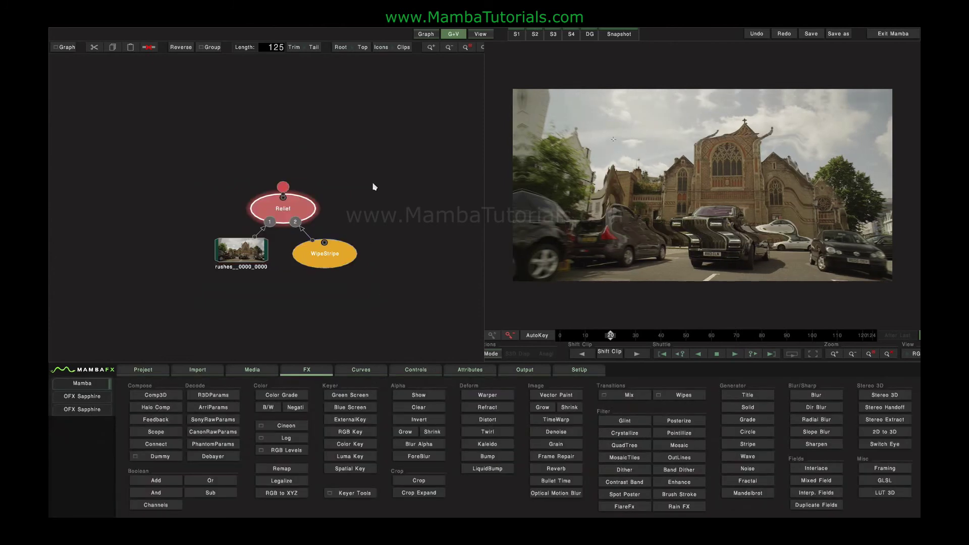
click(314, 264)
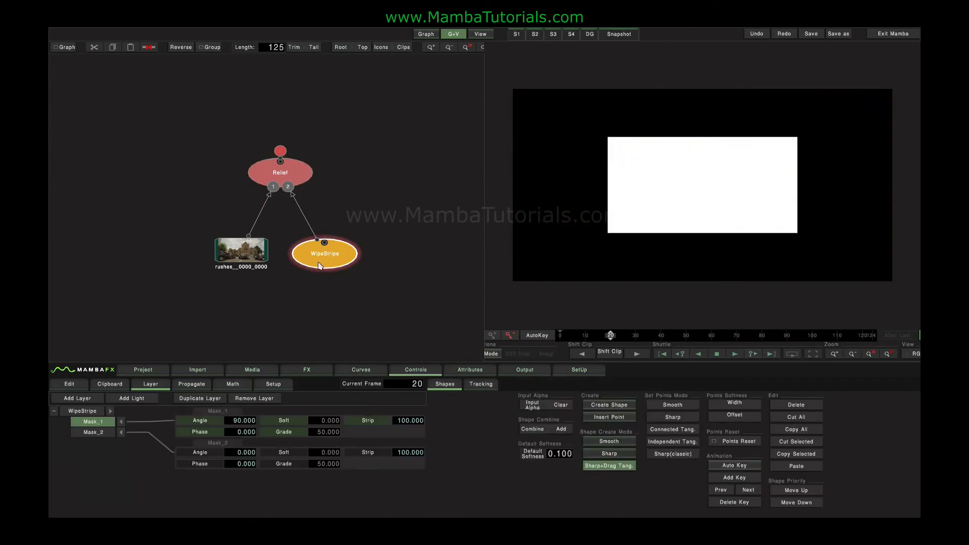
- Reset Relief's Distort DirX and DirY to 0
click(292, 175)
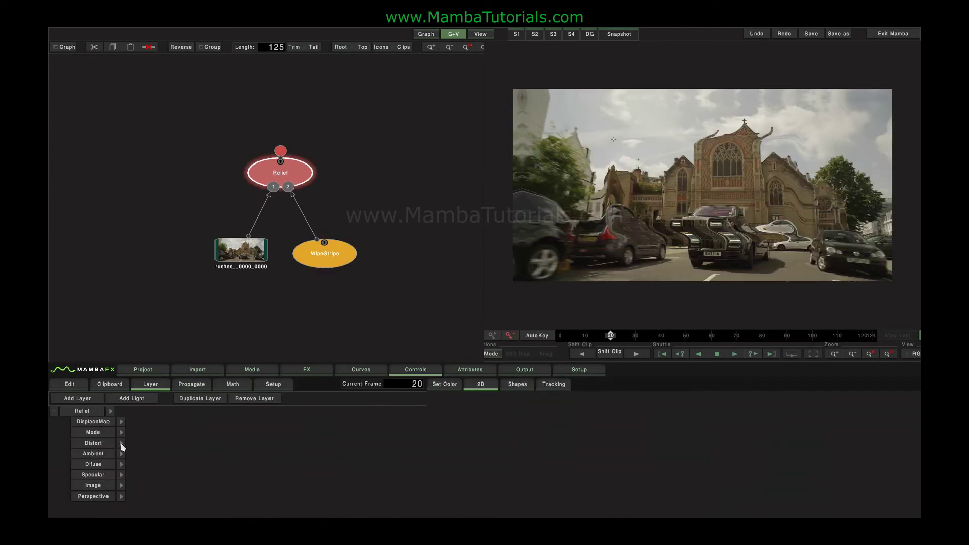
click(122, 444)
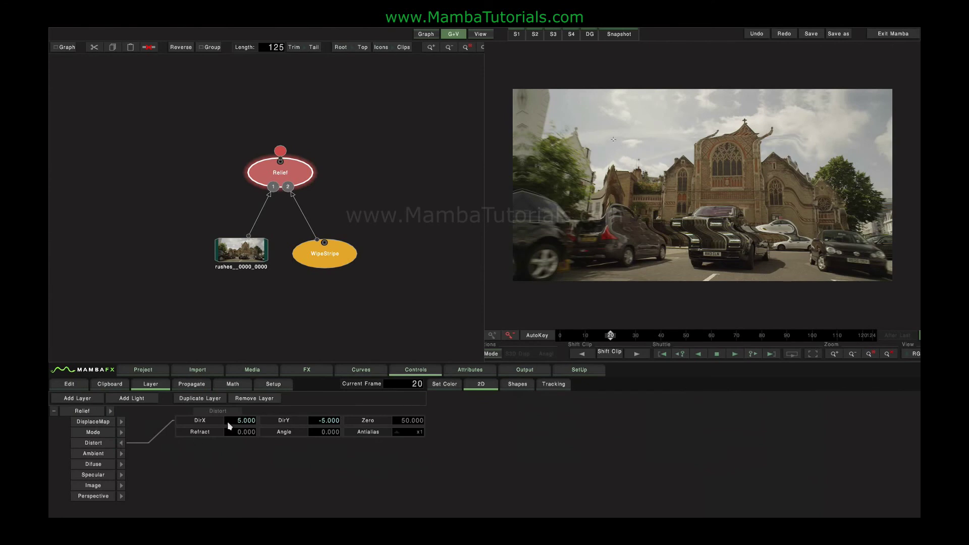
key(Delete)
text(0)
key(Return)
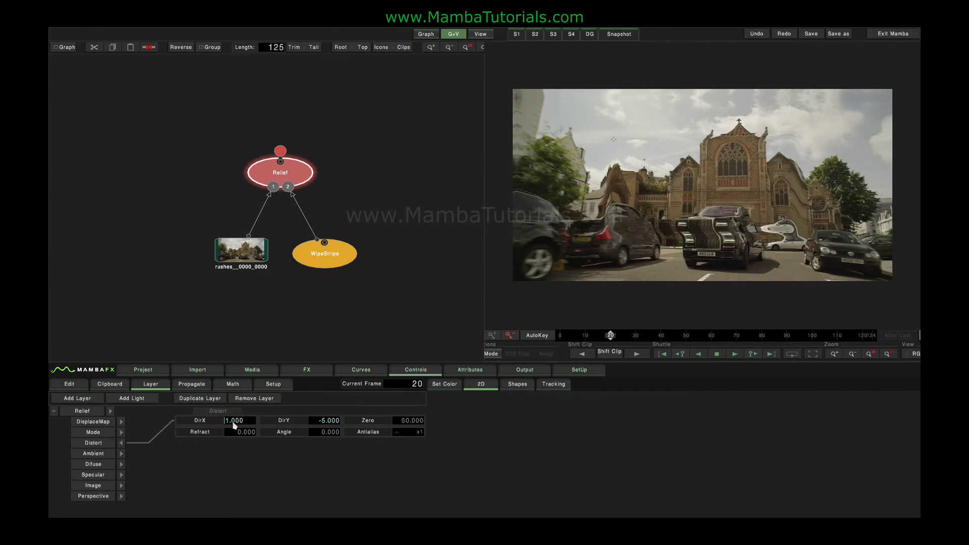
click(324, 426)
key(Delete)
text(0)
key(Return)
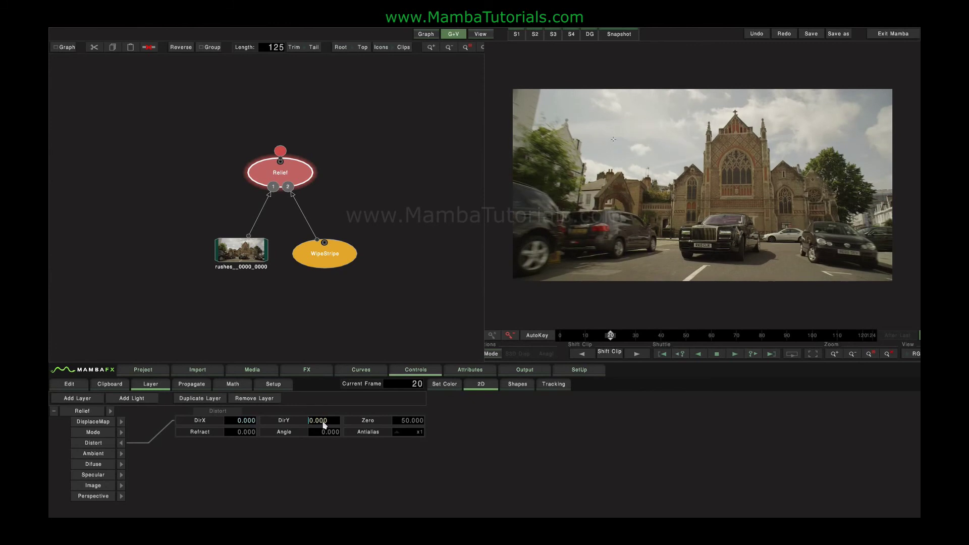
- Raise Distort DirX to 4.000 to warp the street sideways
click(240, 425)
key(Delete)
text(2)
key(Return)
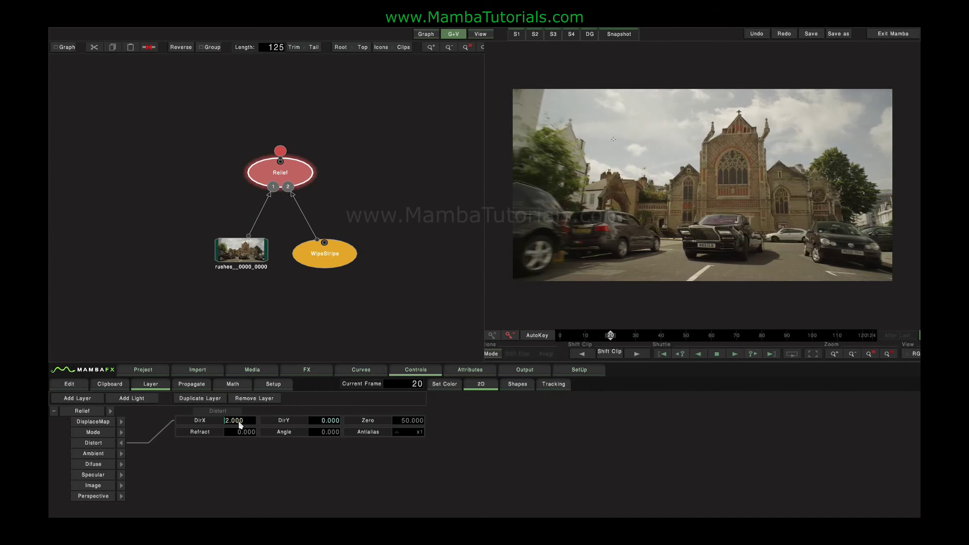
drag(241, 425, 274, 429)
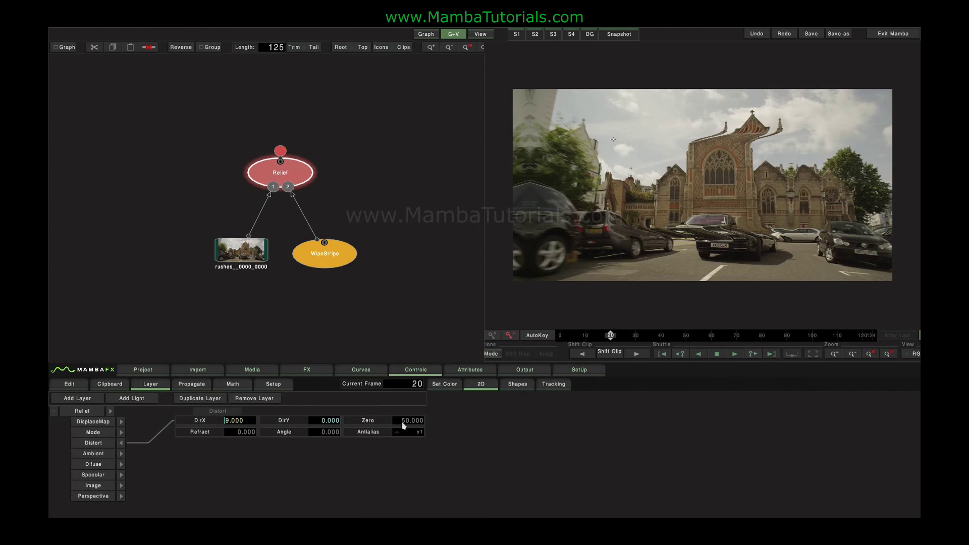
mouse_move(253, 422)
mouse_down()
mouse_move(180, 425)
mouse_move(237, 426)
mouse_up()
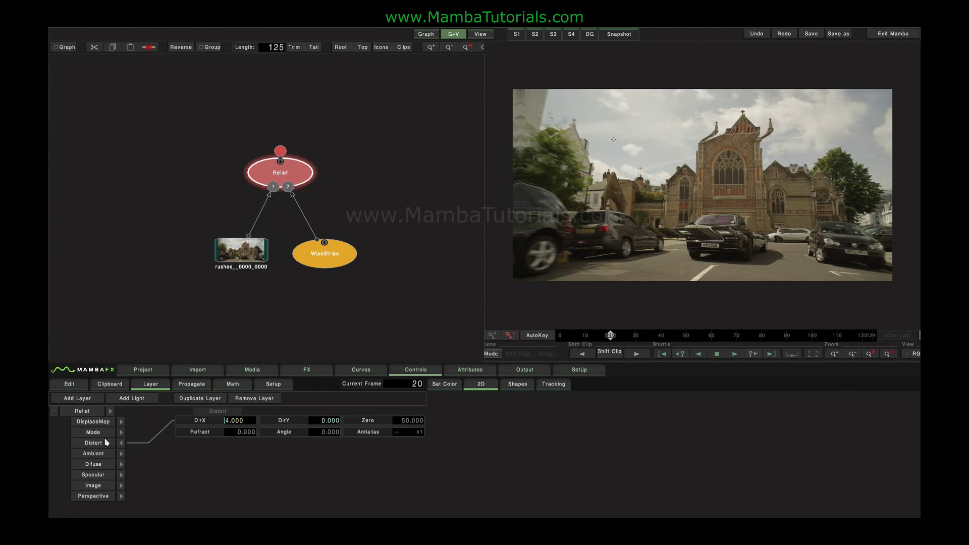
- Set the DisplaceMap Blur to 0
click(121, 422)
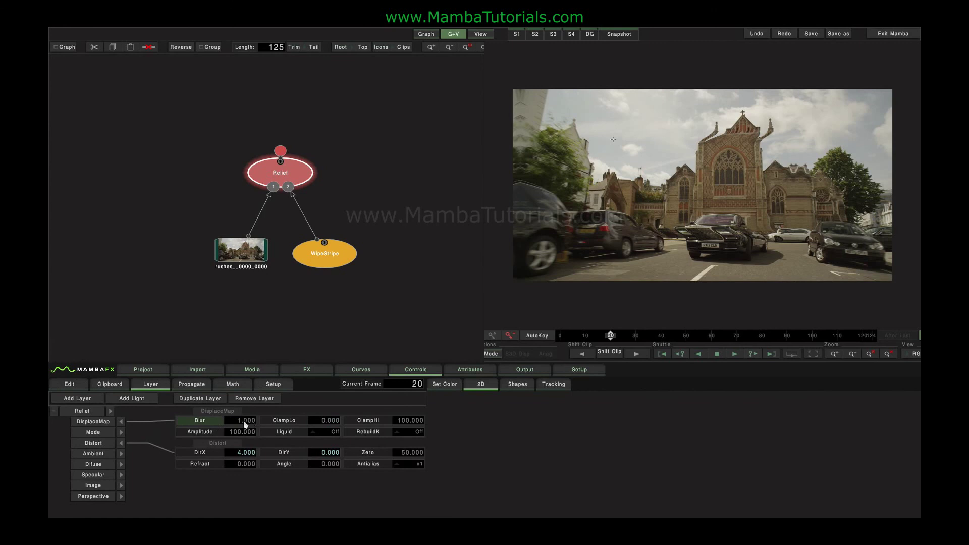
text(0)
key(Return)
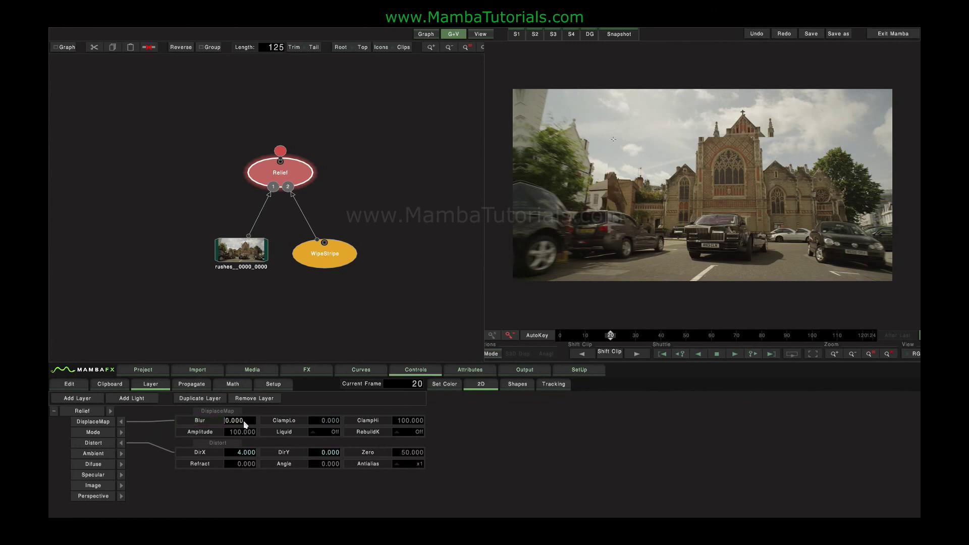
- Replace WipeStripe with a new horizontal stripe wipe feeding Relief's second input
click(318, 259)
key(Delete)
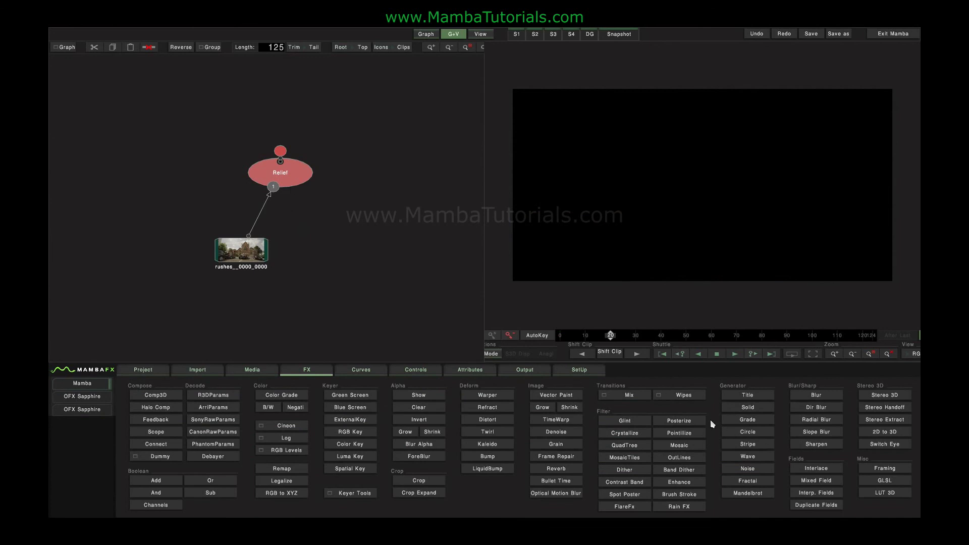
click(684, 394)
click(680, 379)
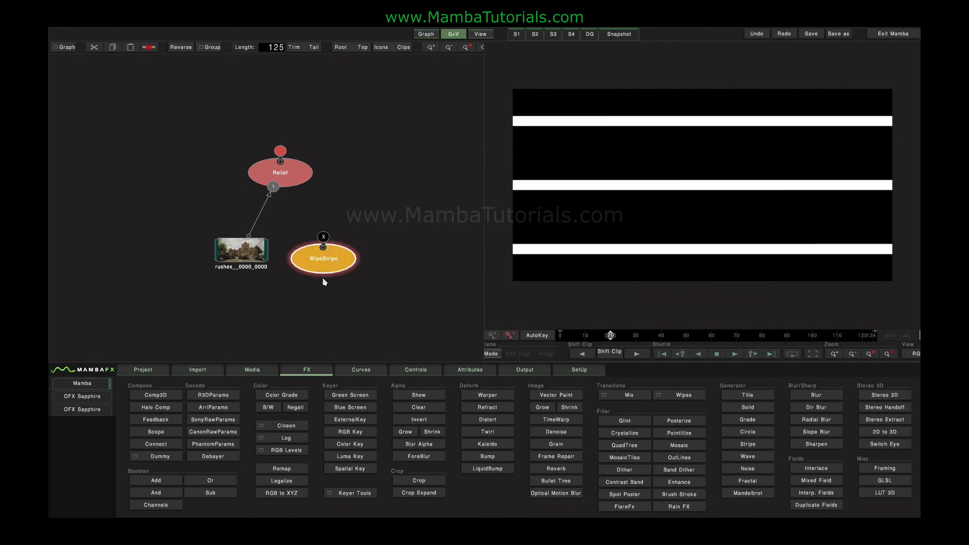
drag(345, 237, 292, 175)
click(297, 167)
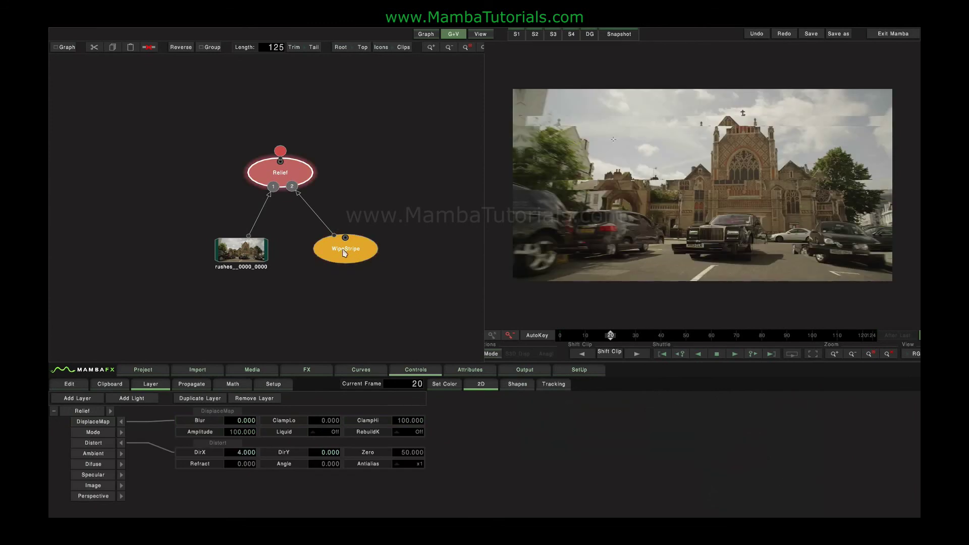
- Turn the stripes into many thin lines with Strip 7.333 and adjust their Grade
click(346, 254)
click(287, 433)
click(287, 433)
drag(323, 432, 268, 433)
drag(416, 422, 293, 432)
- Set Relief Blur to 0.5, stripe Grade to 21 and Phase to 95
click(280, 177)
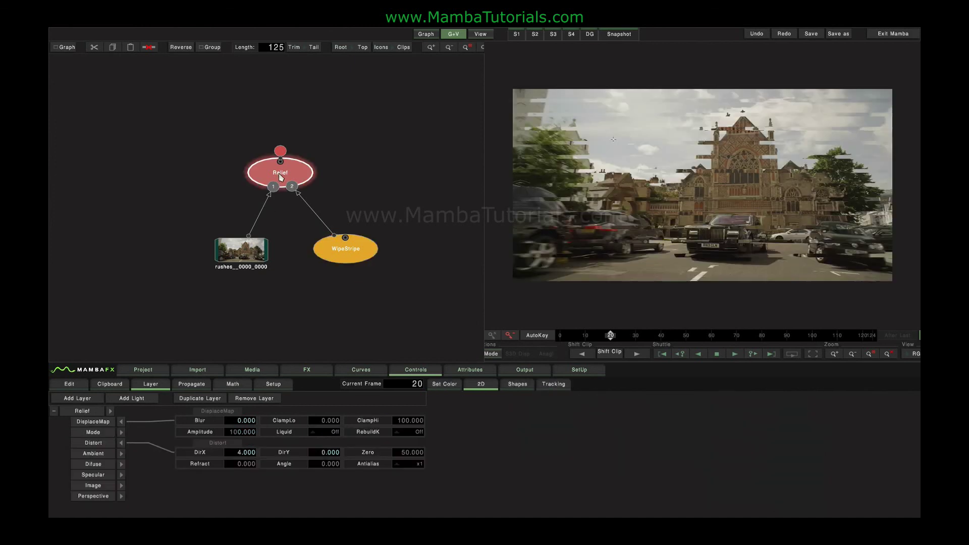
drag(238, 420, 243, 427)
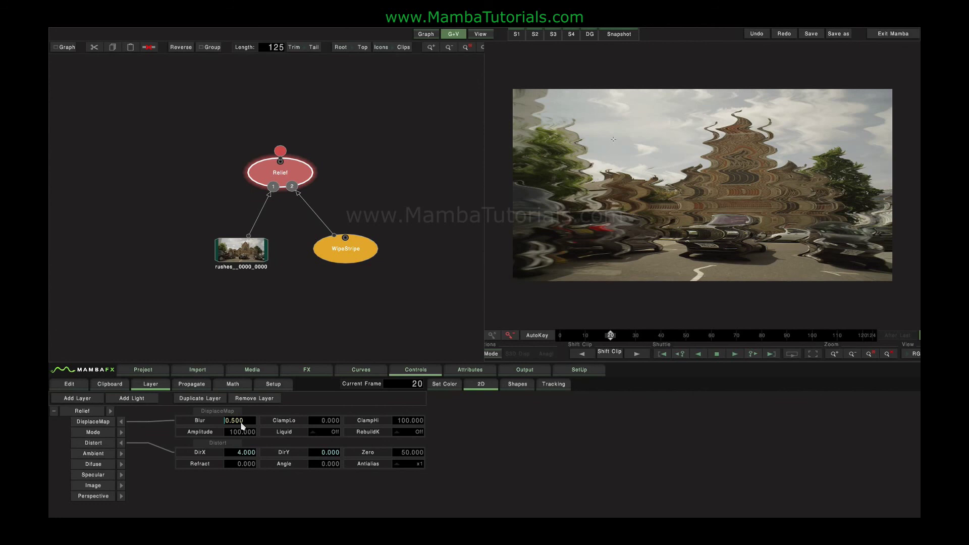
click(339, 257)
drag(314, 433, 731, 407)
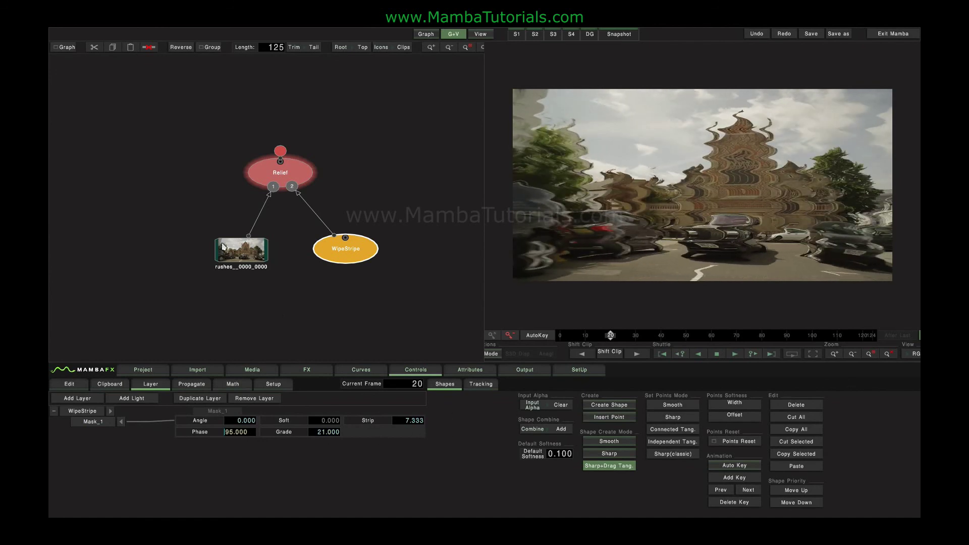
click(348, 256)
- Replace the stripes with a Noise generator connected to Relief's second input
key(Delete)
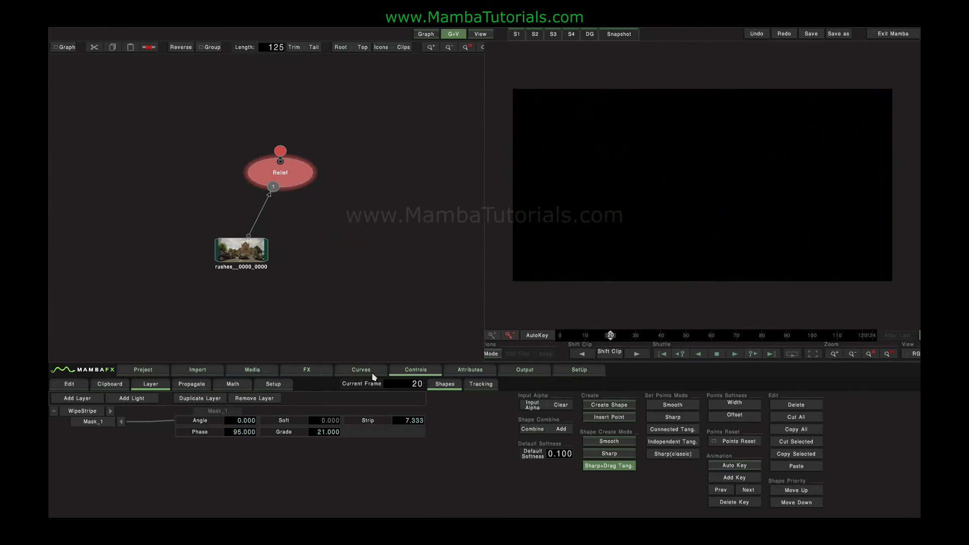
click(304, 370)
click(747, 469)
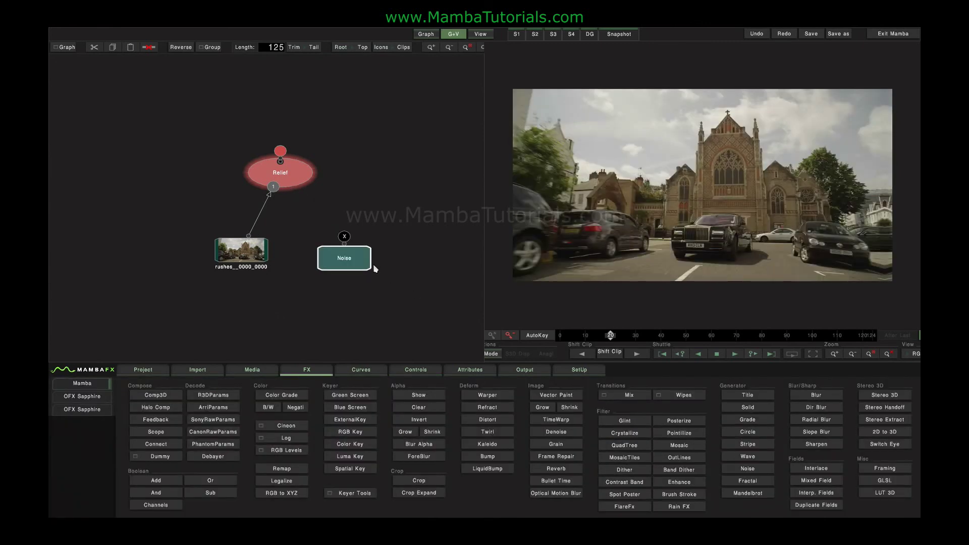
click(345, 250)
drag(346, 248, 282, 178)
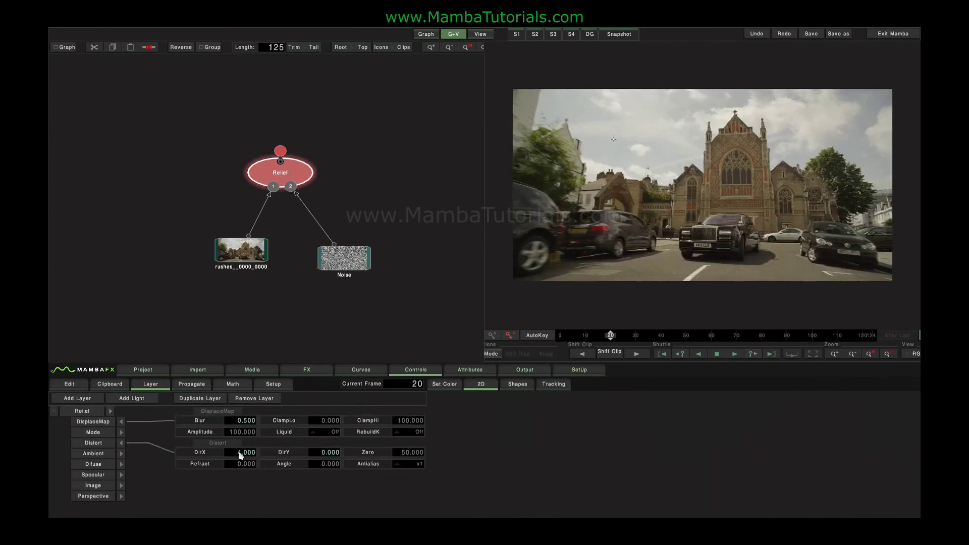
- Set DirX 158, DirY 240 and Blur 0.3, previewing through to frame 32
drag(244, 457, 455, 456)
drag(901, 440, 781, 458)
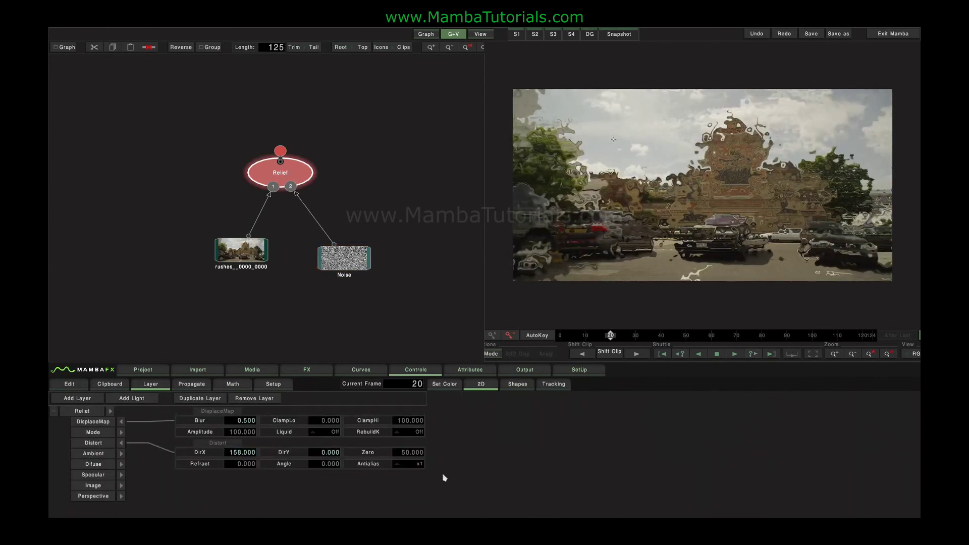
mouse_move(323, 453)
mouse_down()
mouse_move(879, 457)
mouse_move(332, 453)
mouse_up()
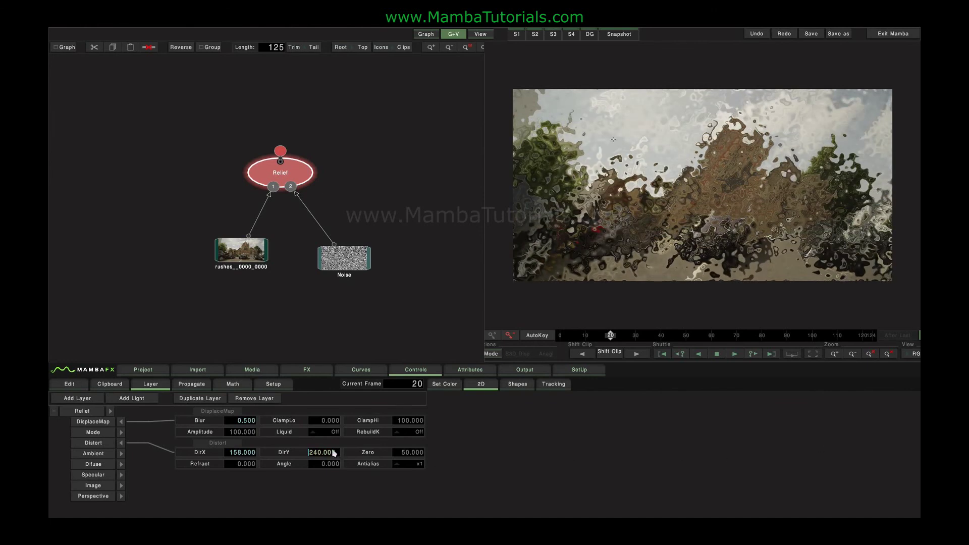
drag(248, 422, 249, 428)
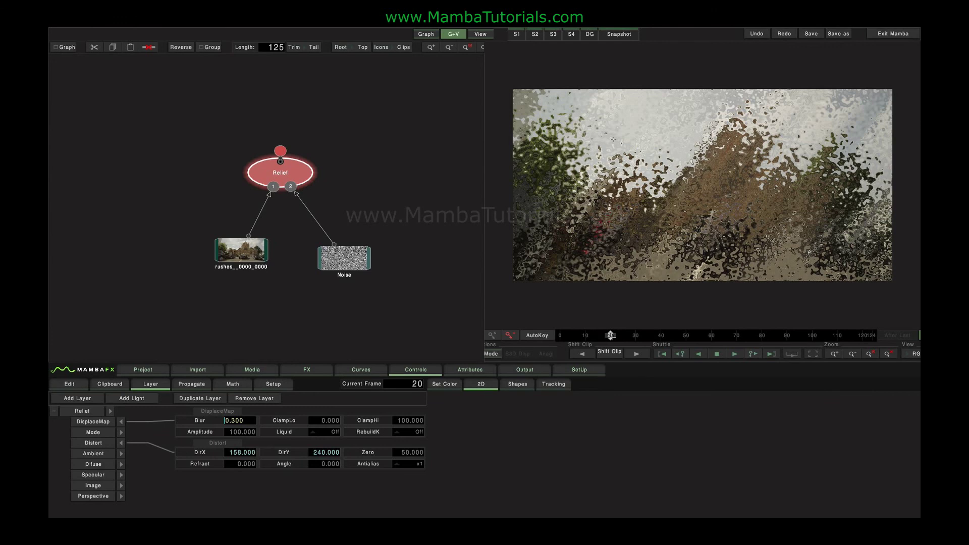
drag(612, 336, 586, 337)
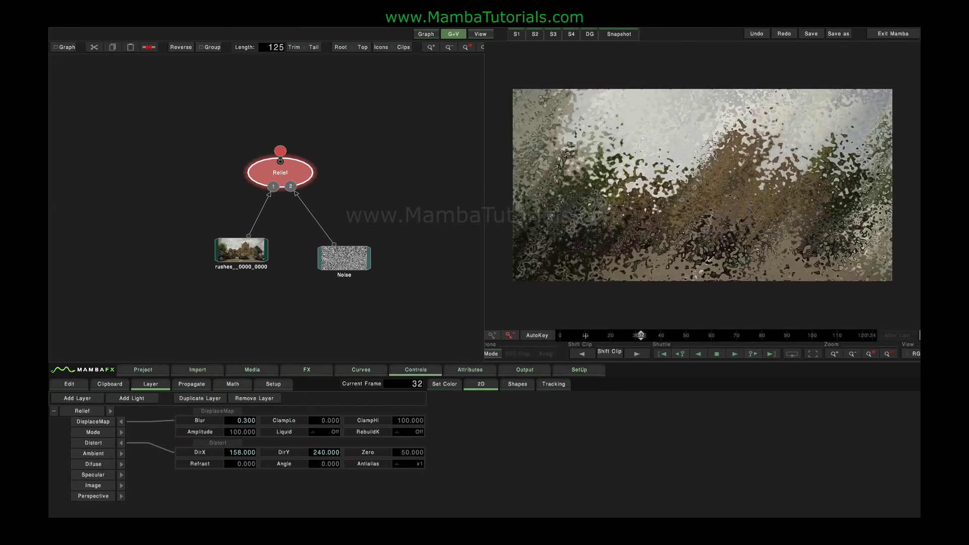